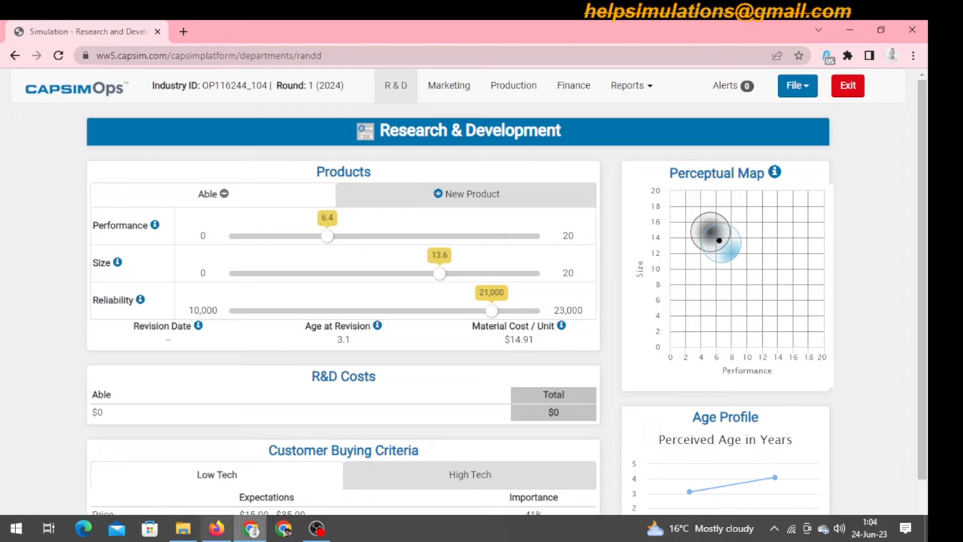
Switch to the CAPSIM OPS.pdf report in Firefox and review the Round 0 results from the overview through the Production section
click(216, 528)
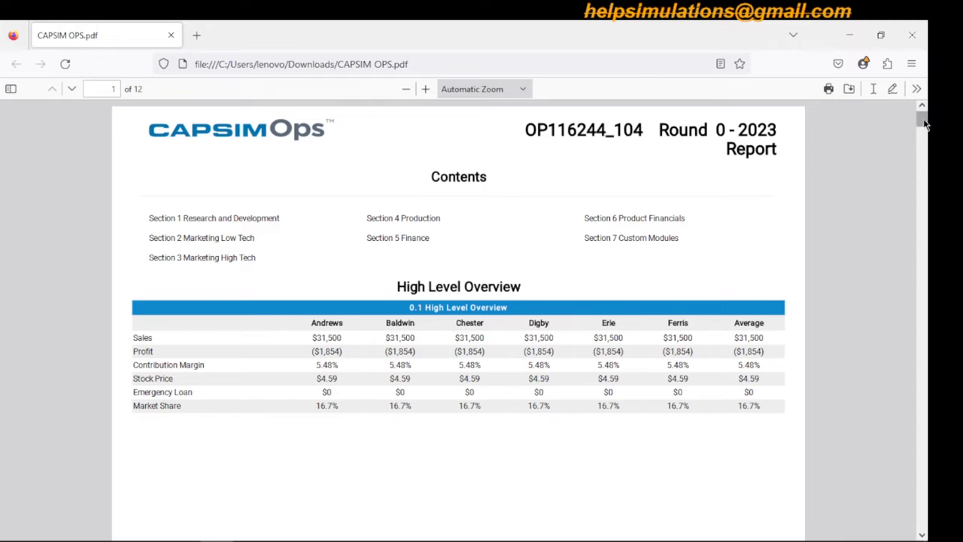
scroll(926, 126, down, 3)
scroll(926, 127, down, 1)
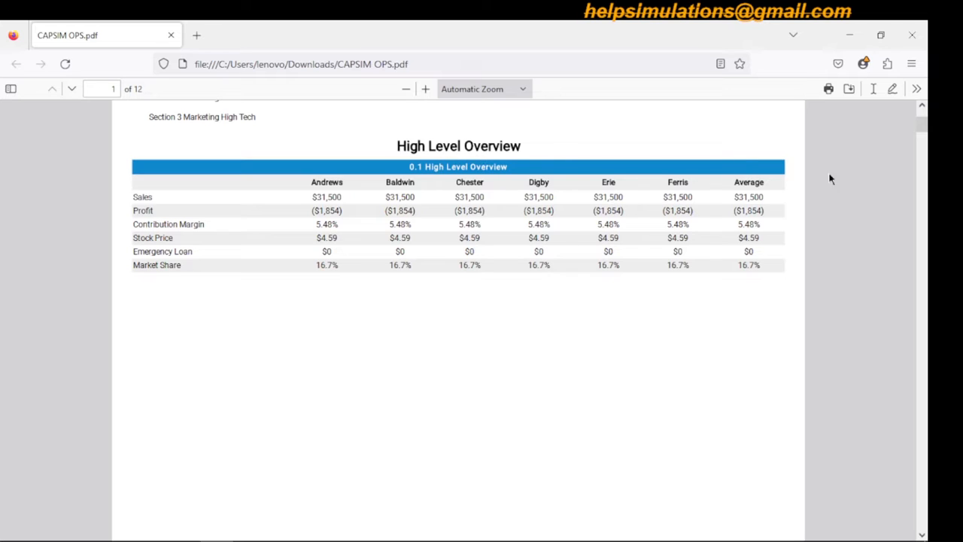
drag(922, 125, 927, 160)
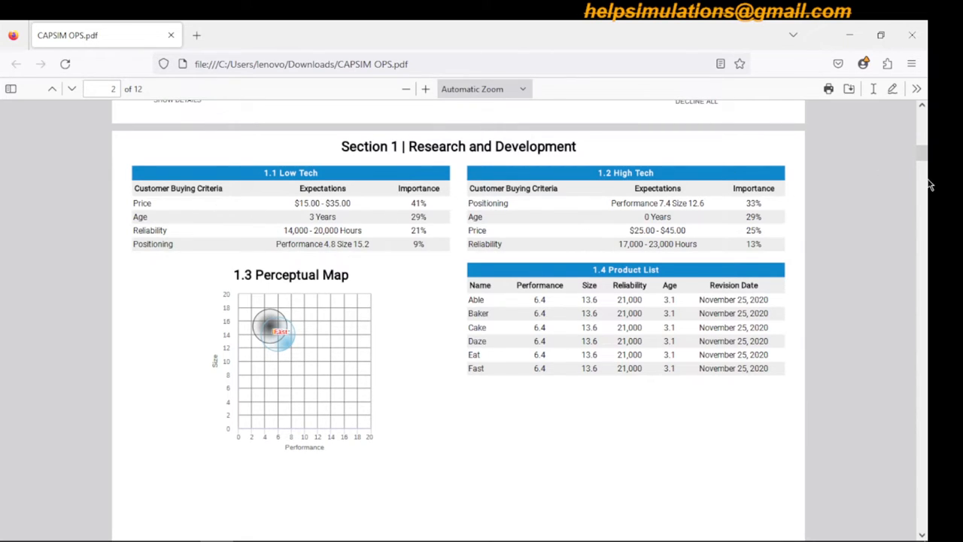
drag(923, 156, 925, 233)
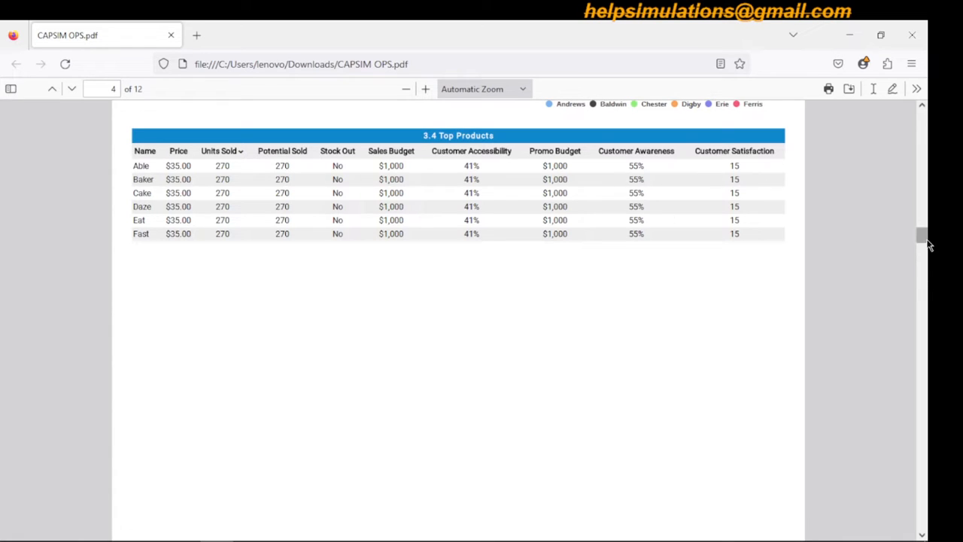
drag(924, 237, 925, 261)
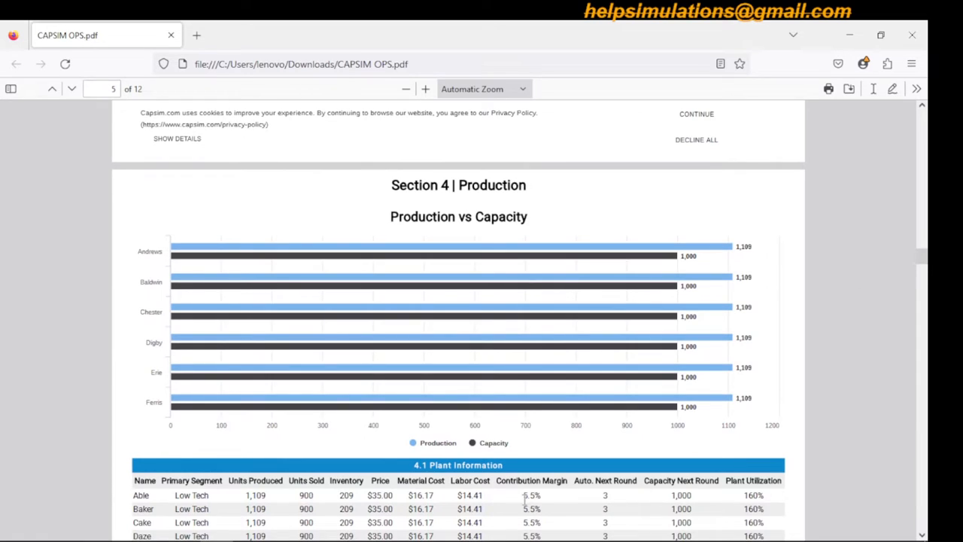
Return to the simulation's Research & Development page in Chrome and compare Able's specifications and map position with the Low Tech buying criteria
click(250, 528)
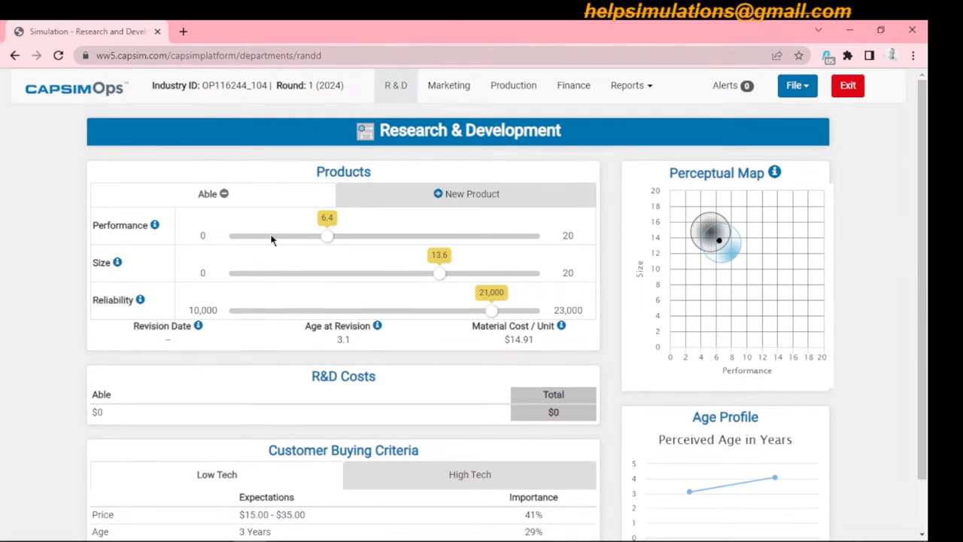
mouse_move(723, 267)
mouse_move(716, 239)
drag(925, 241, 925, 298)
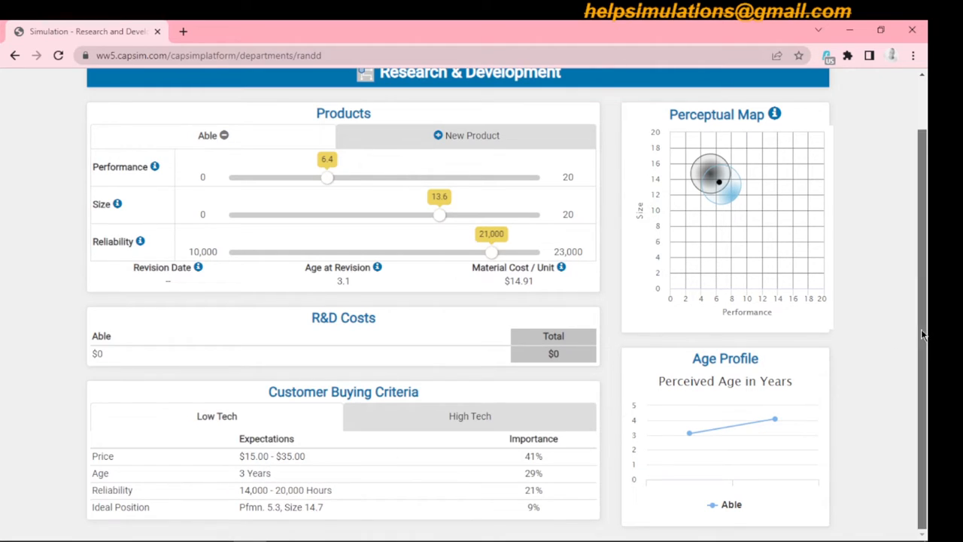
drag(927, 337, 927, 284)
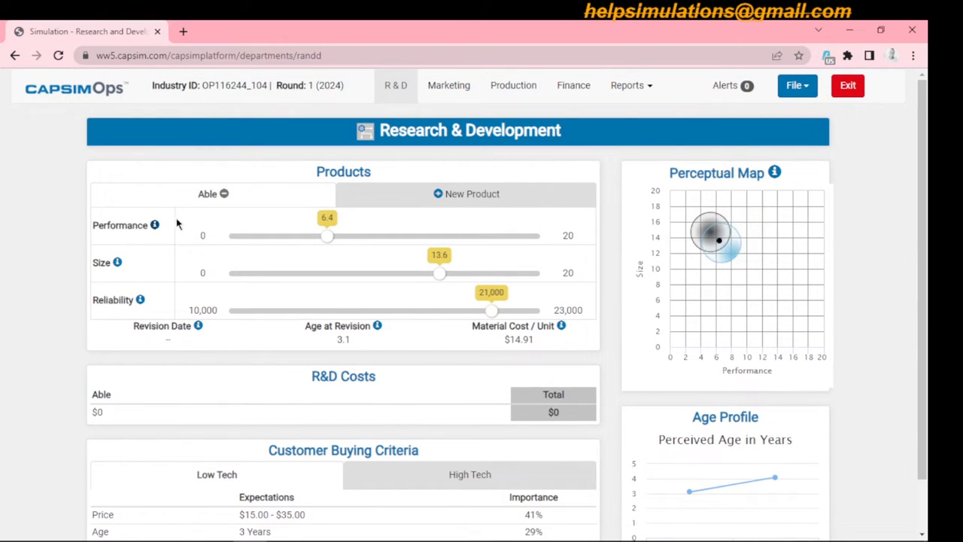
drag(921, 202, 922, 261)
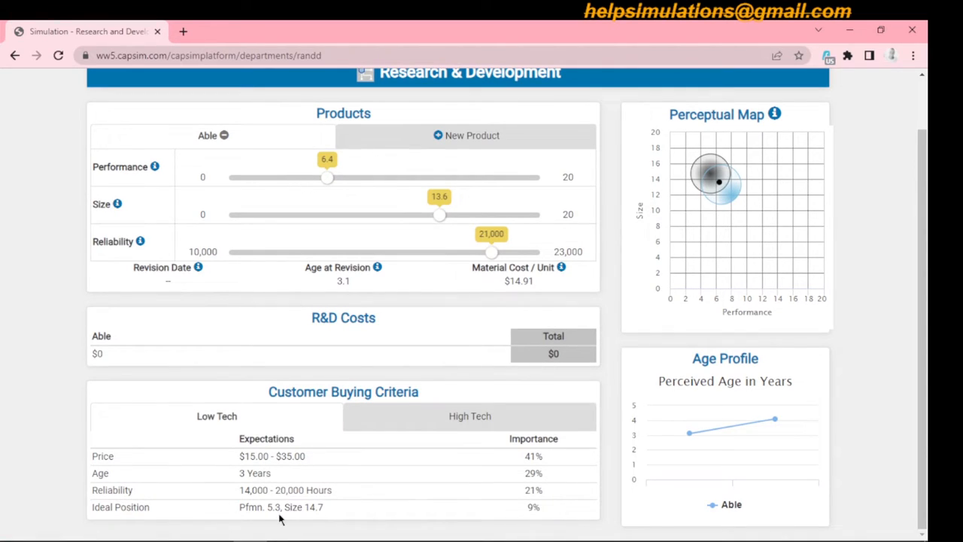
drag(930, 279, 927, 233)
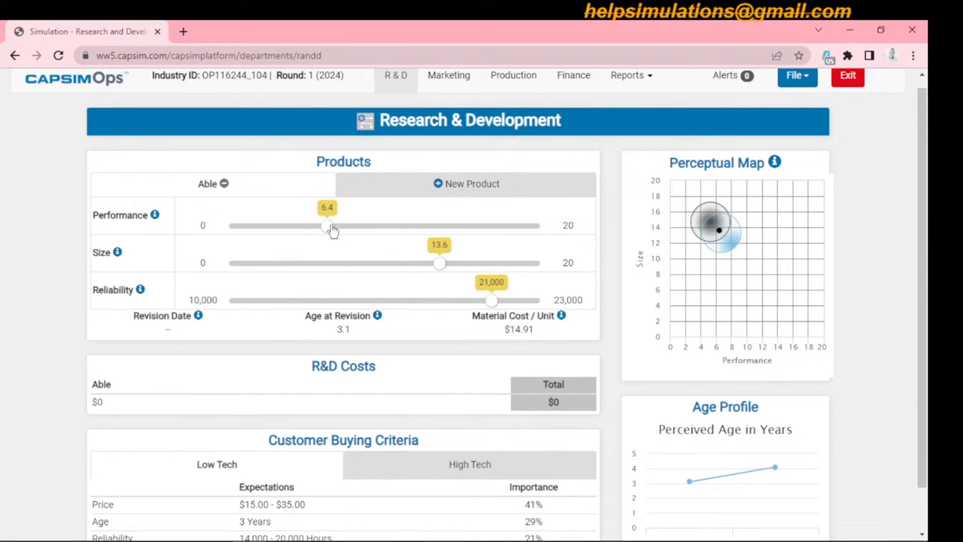
mouse_move(329, 230)
mouse_down()
mouse_move(317, 231)
mouse_move(329, 231)
mouse_up()
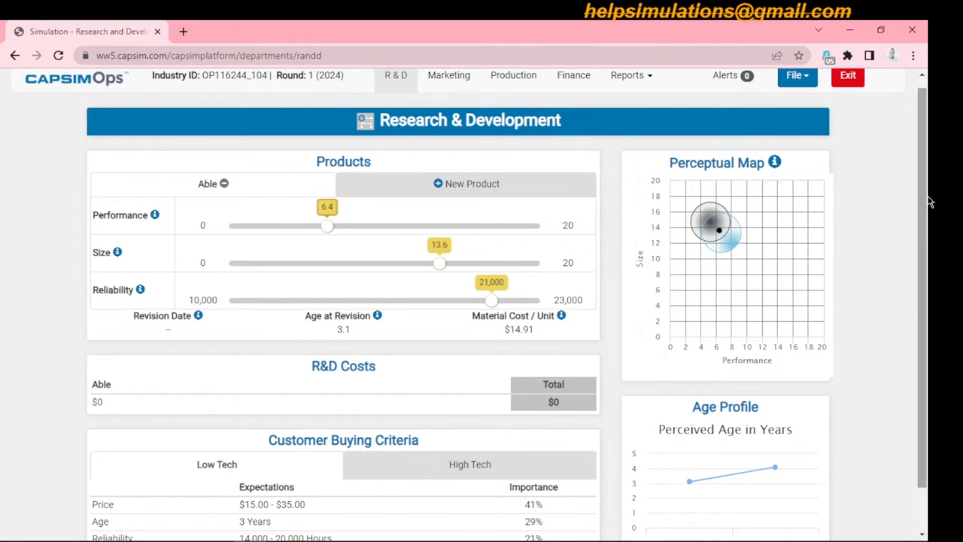
scroll(921, 189, down, 1)
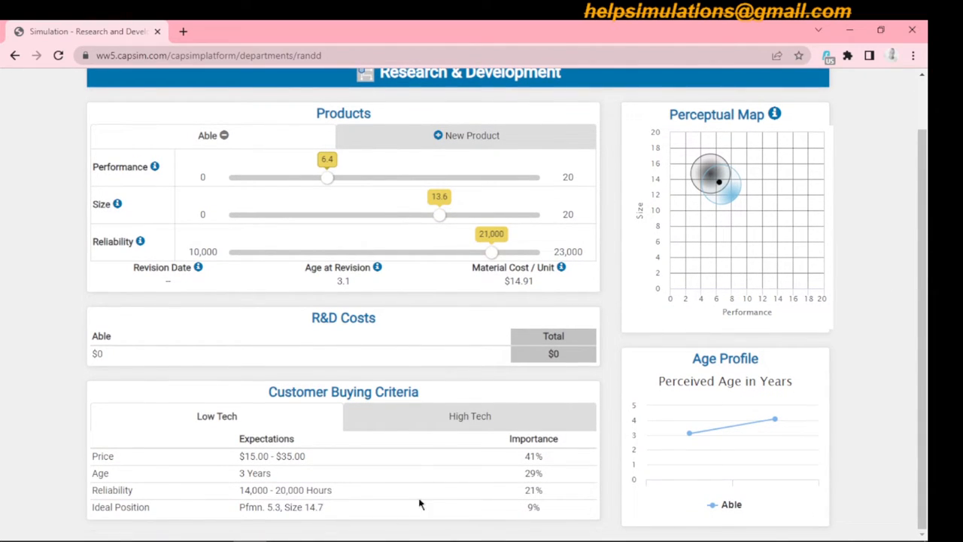
drag(928, 298, 927, 288)
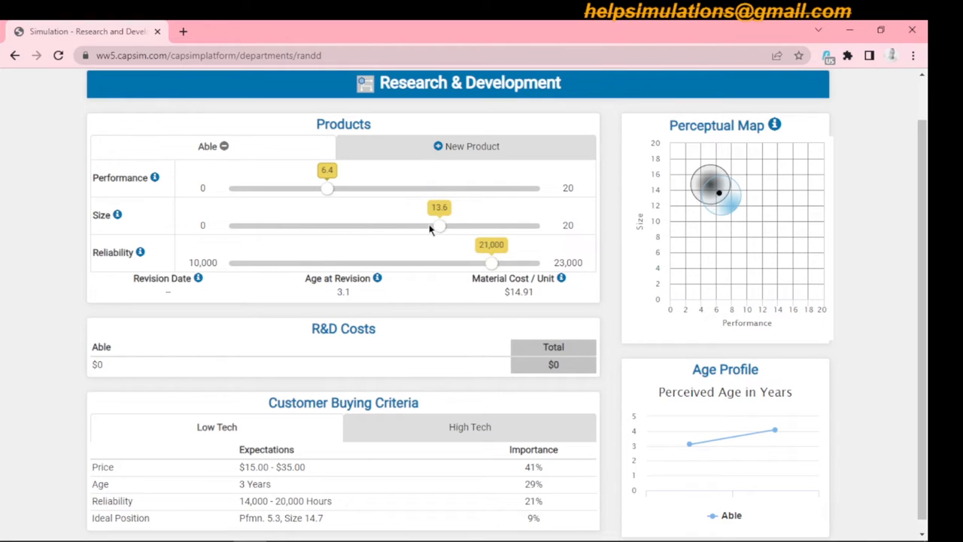
scroll(929, 192, down, 1)
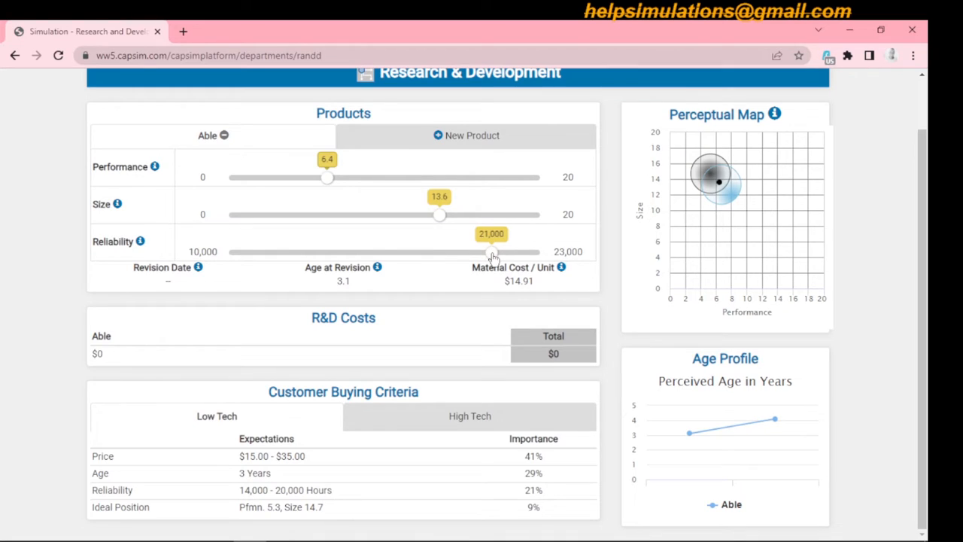
Set Able's reliability to 20,000, trying 19,000 along the way to compare cost and revision date
drag(492, 258, 468, 258)
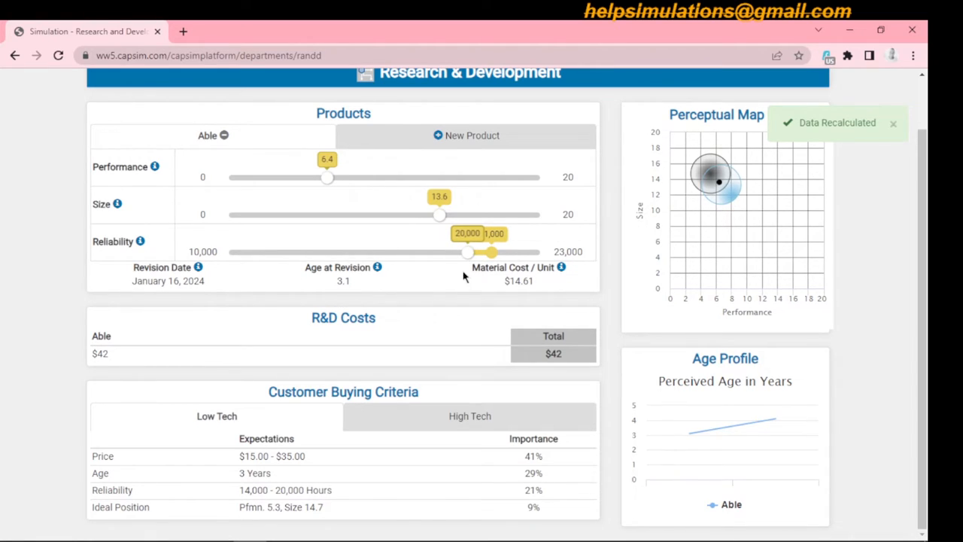
drag(467, 253, 446, 257)
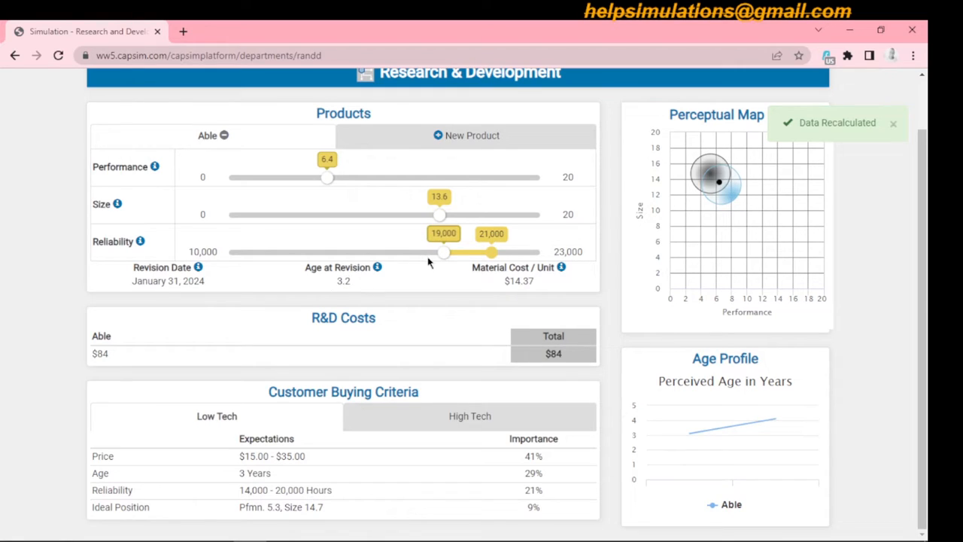
drag(442, 253, 469, 254)
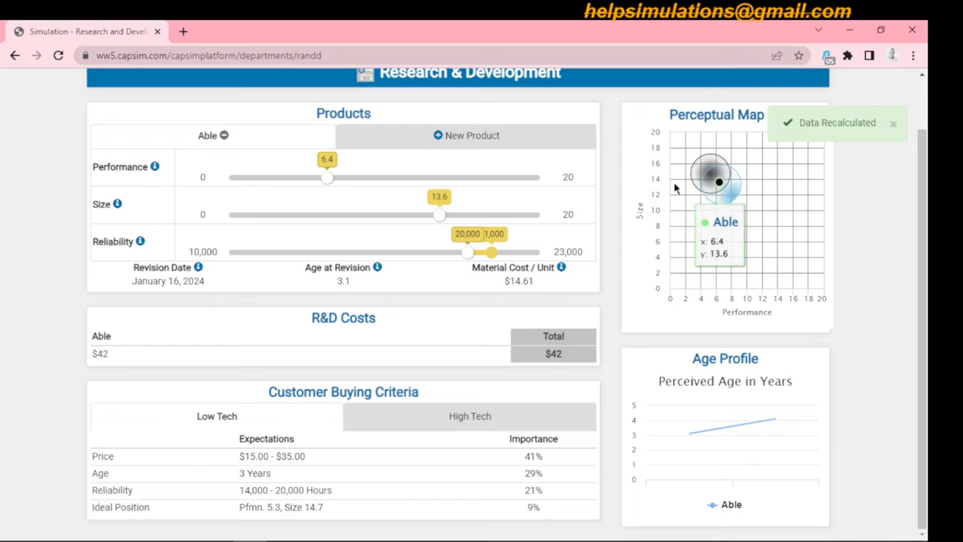
Add a new product named Acre
click(473, 135)
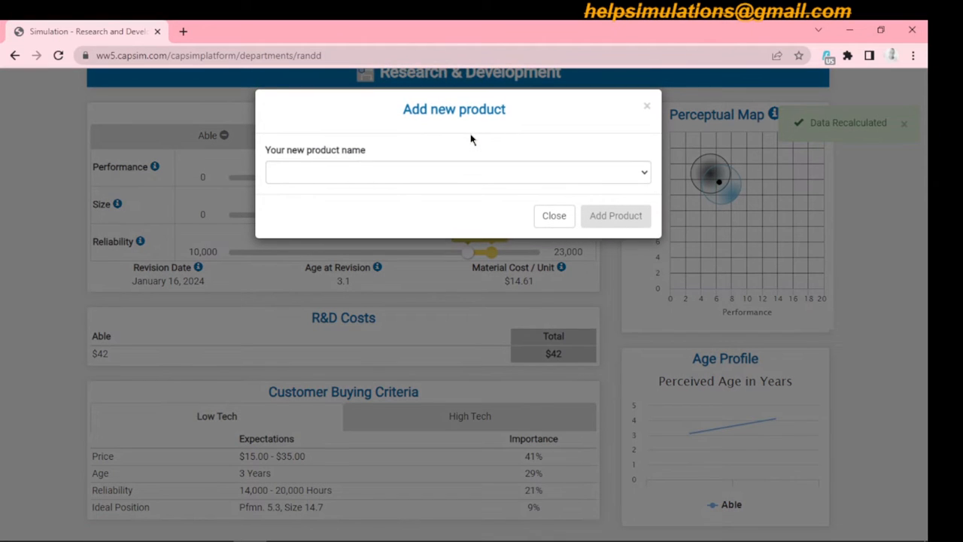
click(389, 175)
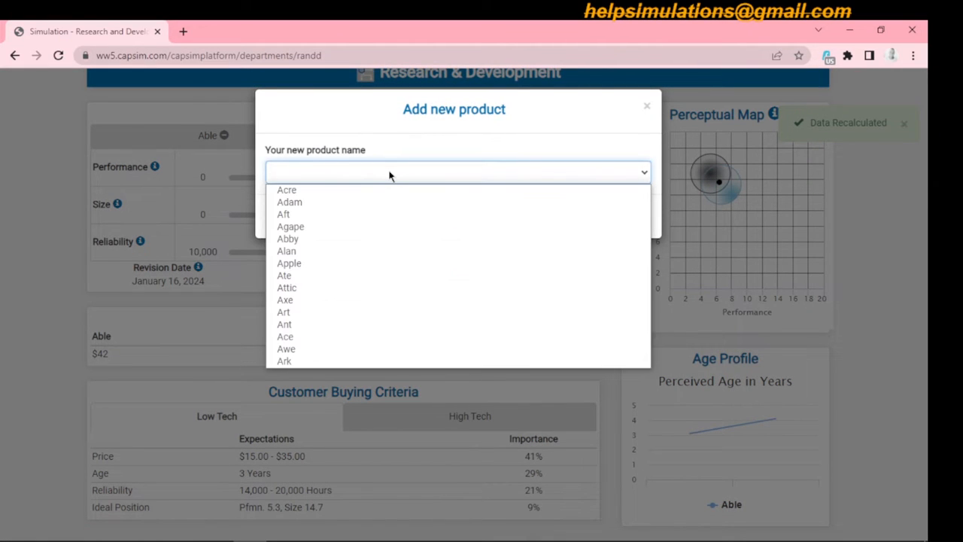
click(353, 190)
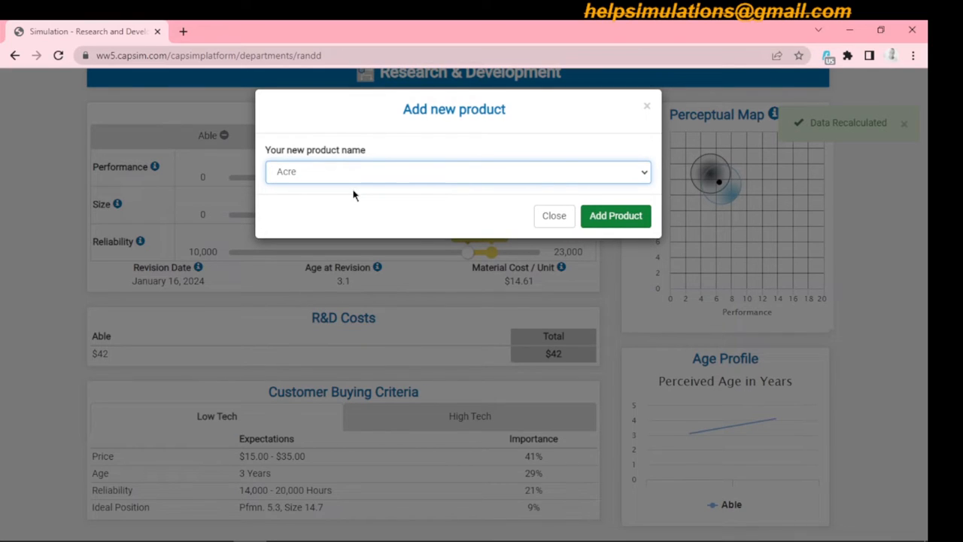
click(607, 214)
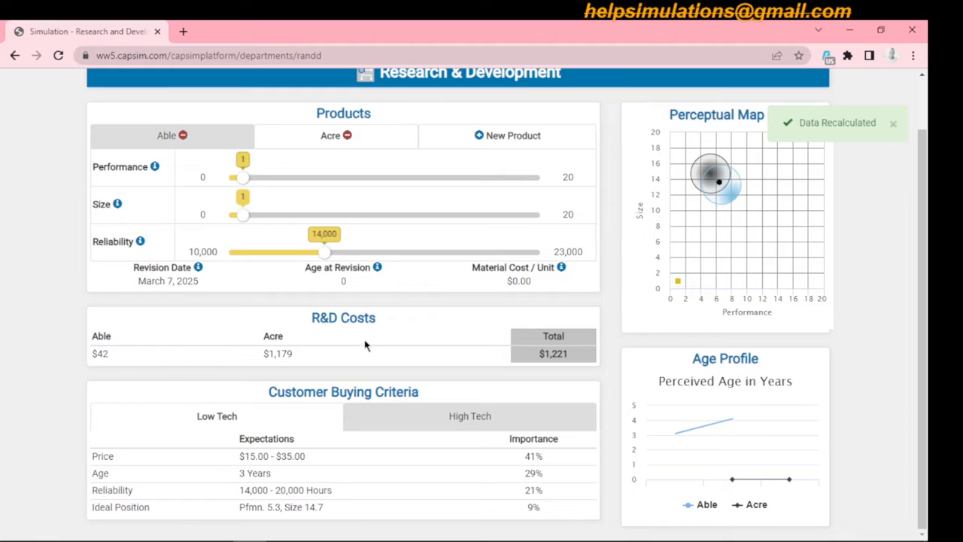
Match Acre to the High Tech ideal position by setting its performance to 8.1 and size to 11.9
click(449, 421)
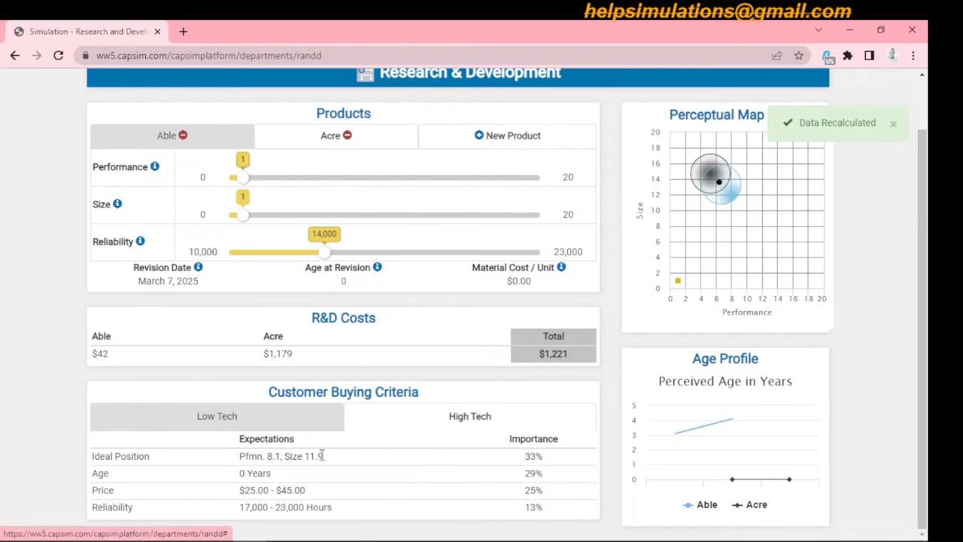
drag(927, 284, 925, 269)
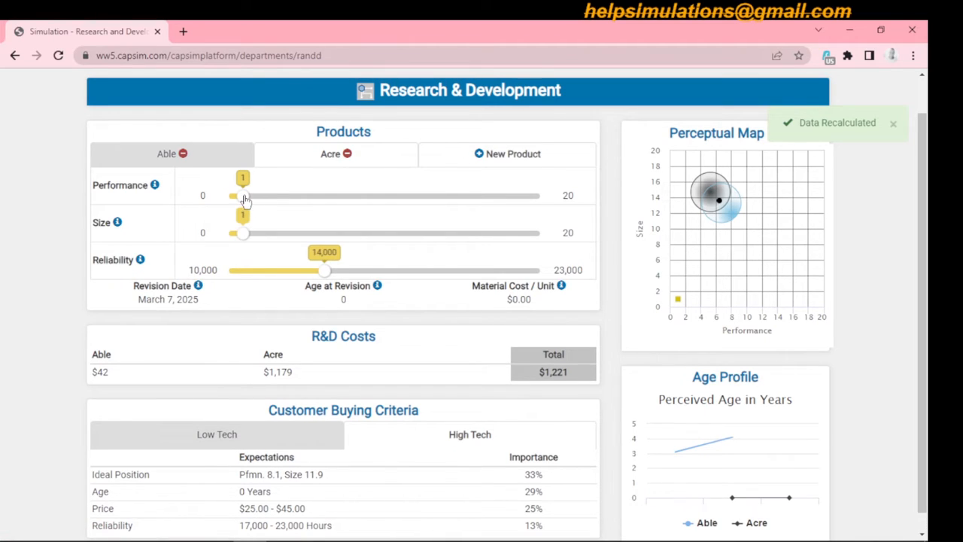
drag(245, 199, 355, 200)
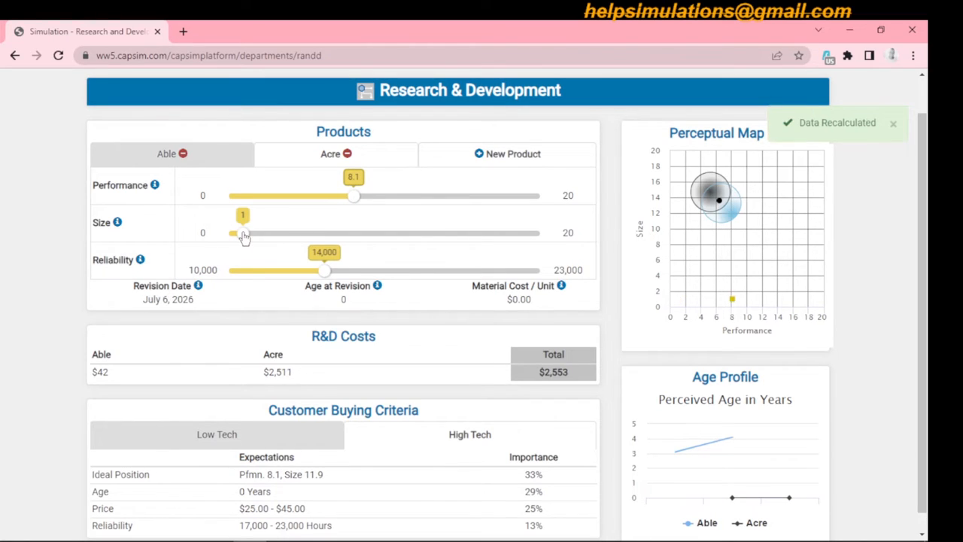
drag(243, 236, 416, 238)
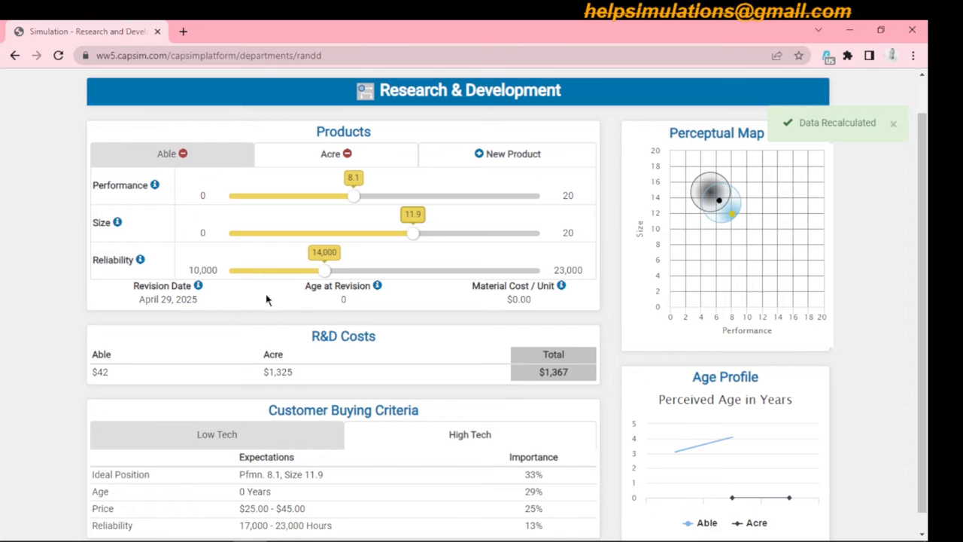
Set Acre's reliability to 23,000 and check its updated position on the perceptual map
scroll(928, 208, down, 1)
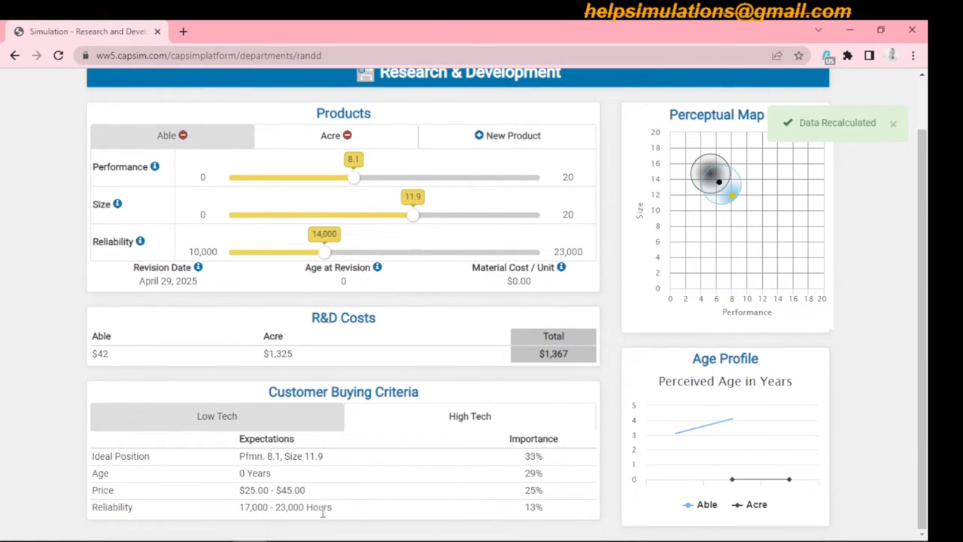
drag(324, 253, 543, 258)
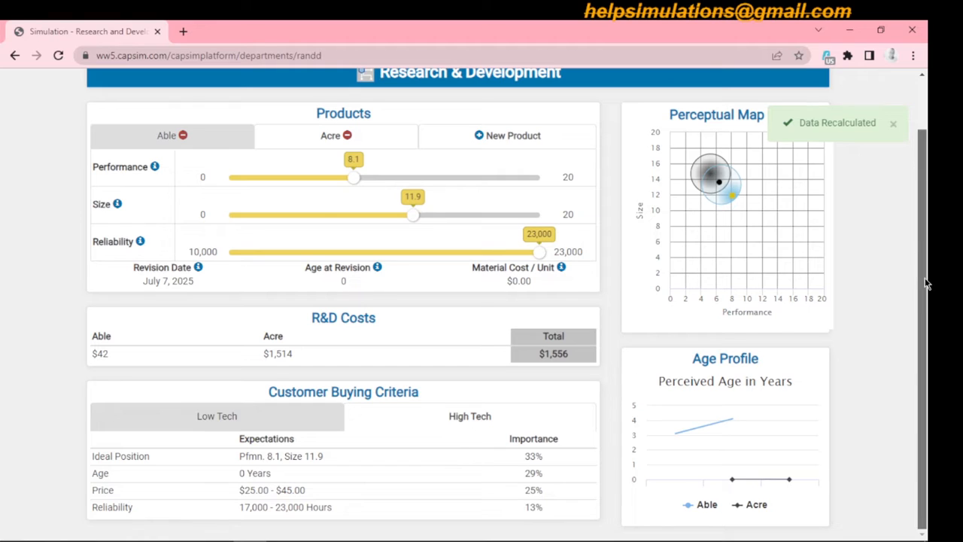
drag(930, 303, 927, 211)
mouse_move(742, 265)
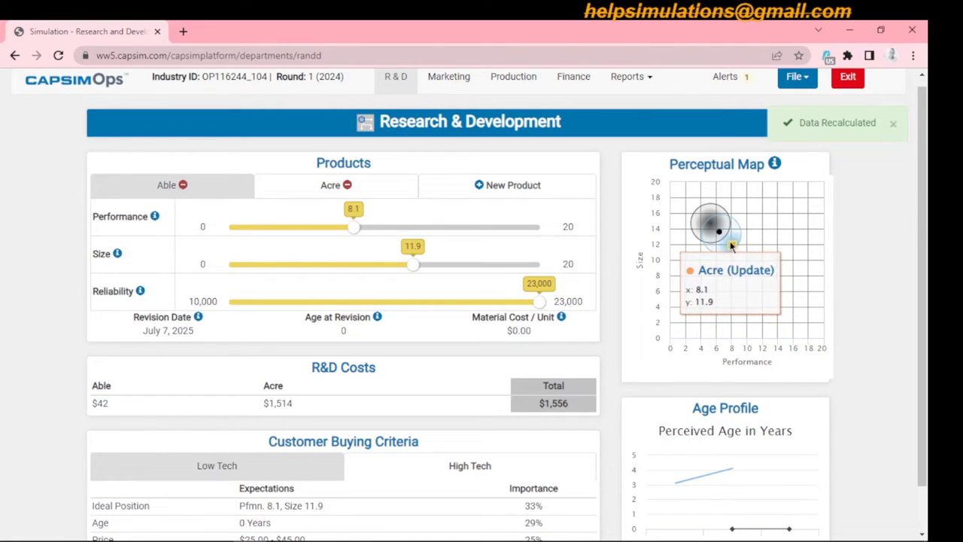
drag(927, 183, 930, 258)
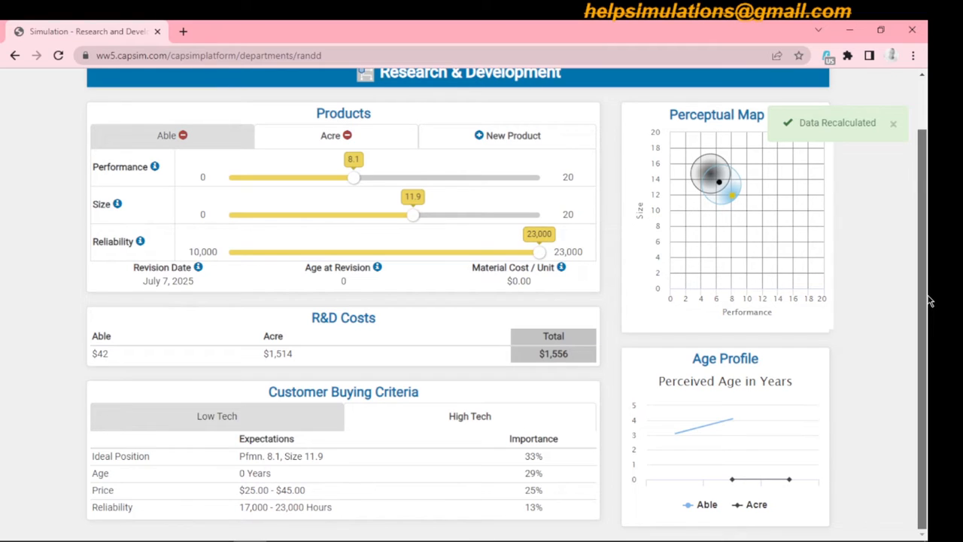
drag(930, 255, 930, 214)
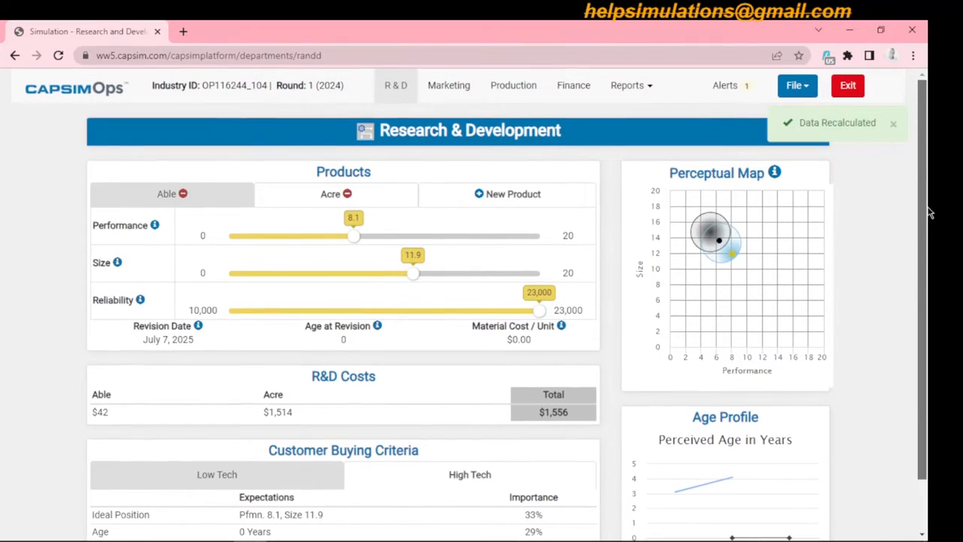
Go to the Marketing department and review the decisions for Able and Acre, finishing on Able's
click(448, 95)
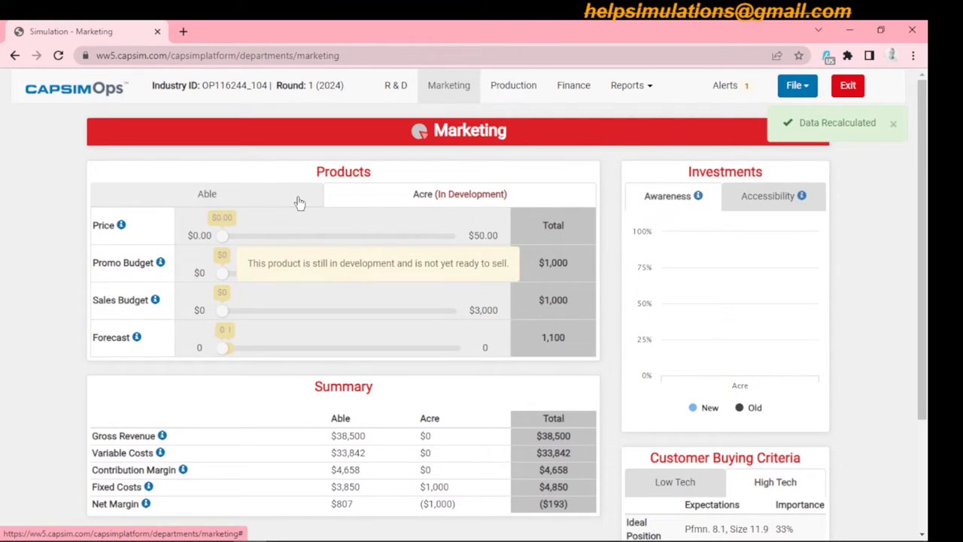
click(239, 202)
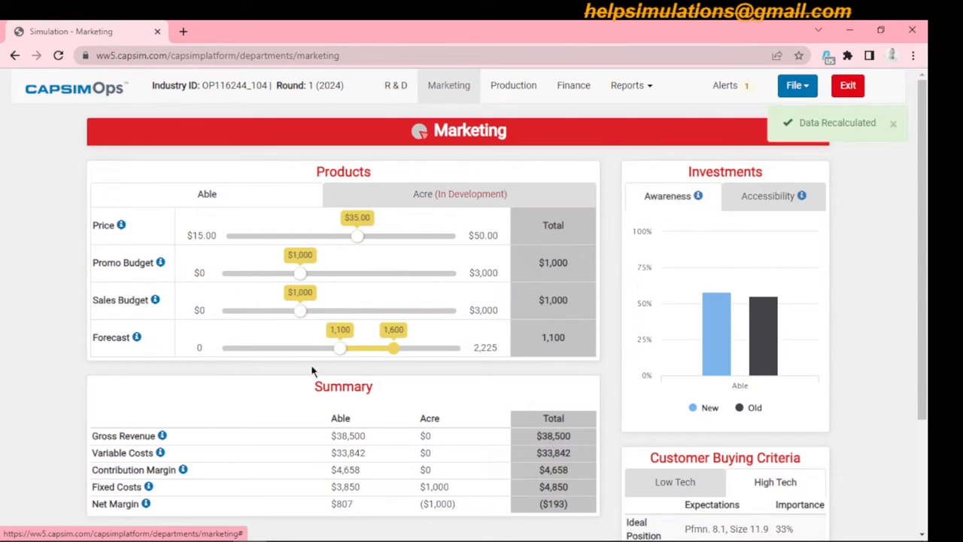
drag(928, 295, 930, 336)
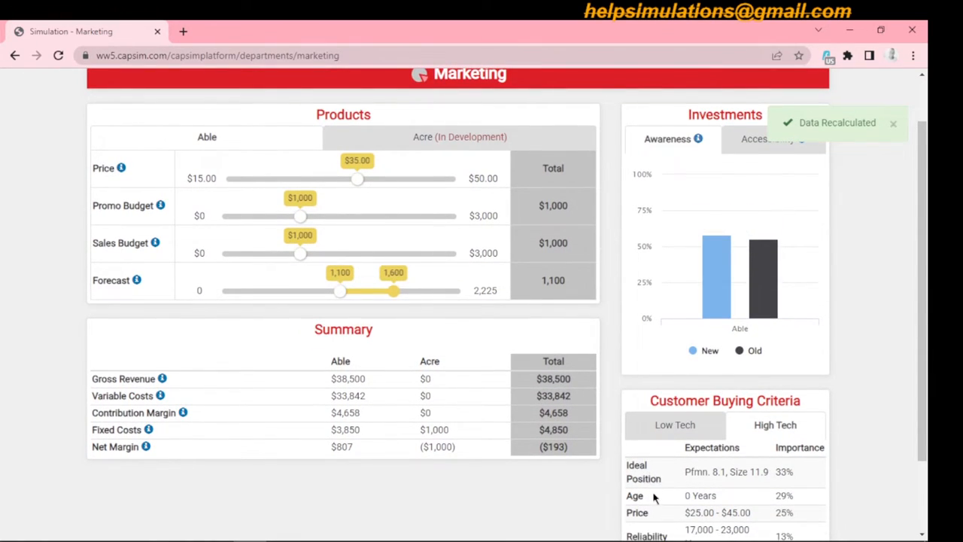
click(422, 136)
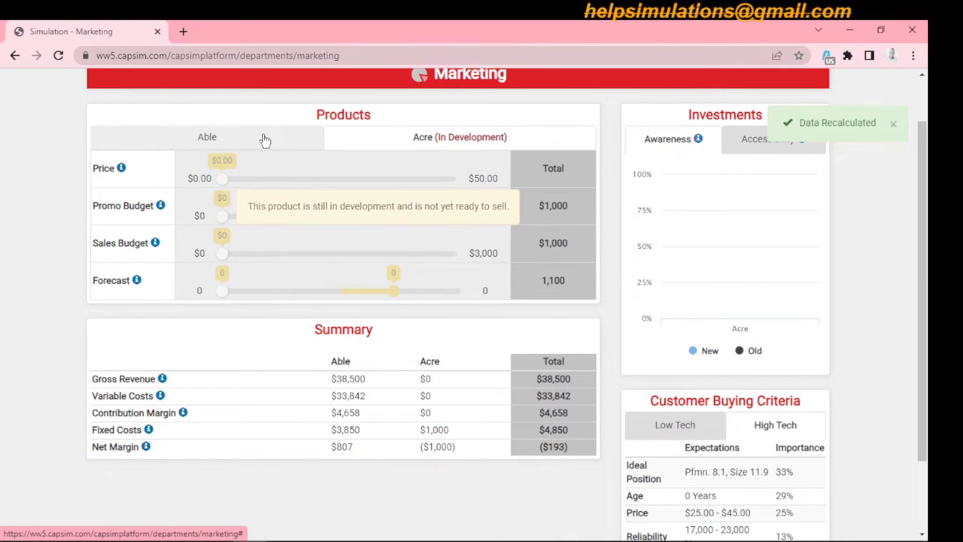
click(264, 139)
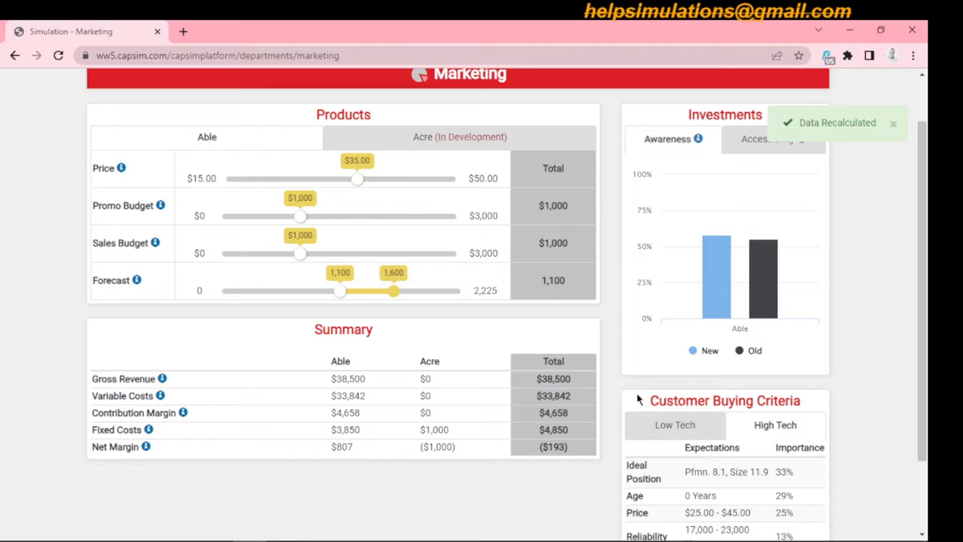
Check the Low Tech buying criteria and the top products in CAPSIM OPS.pdf, and set Able's price to $34.00
click(674, 424)
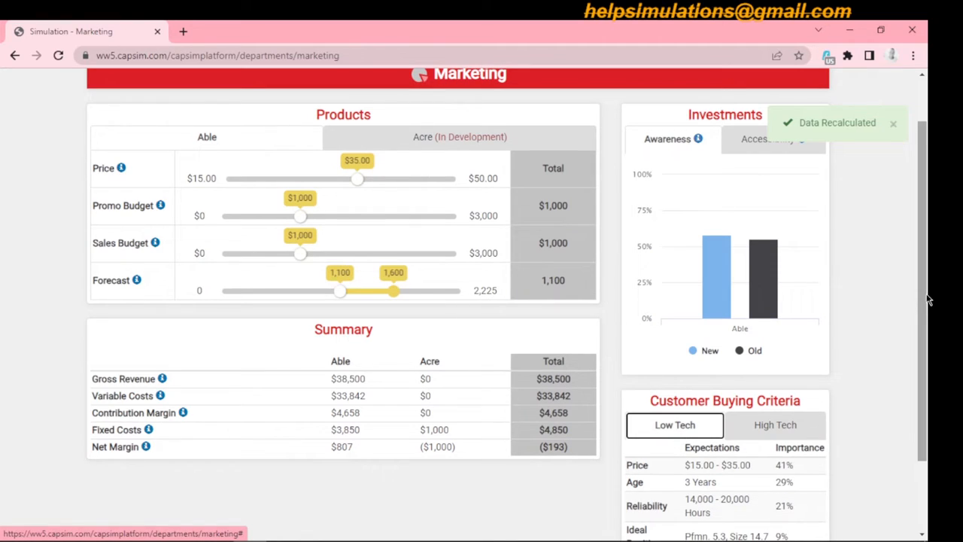
scroll(929, 299, down, 1)
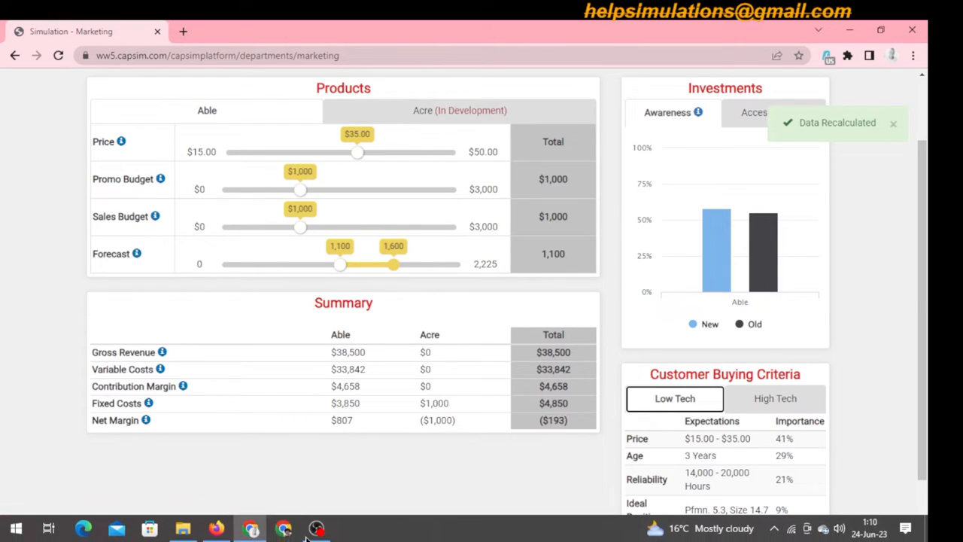
click(216, 528)
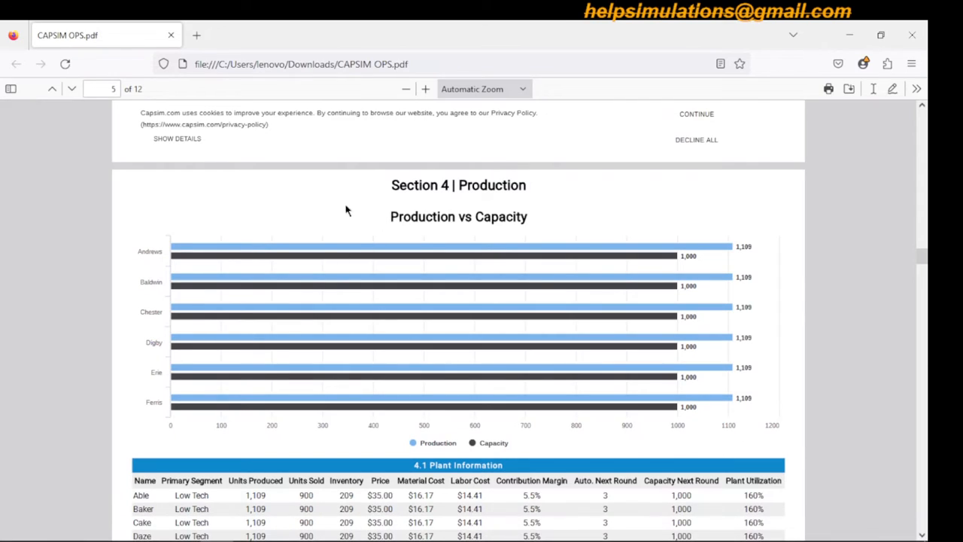
drag(925, 258, 925, 234)
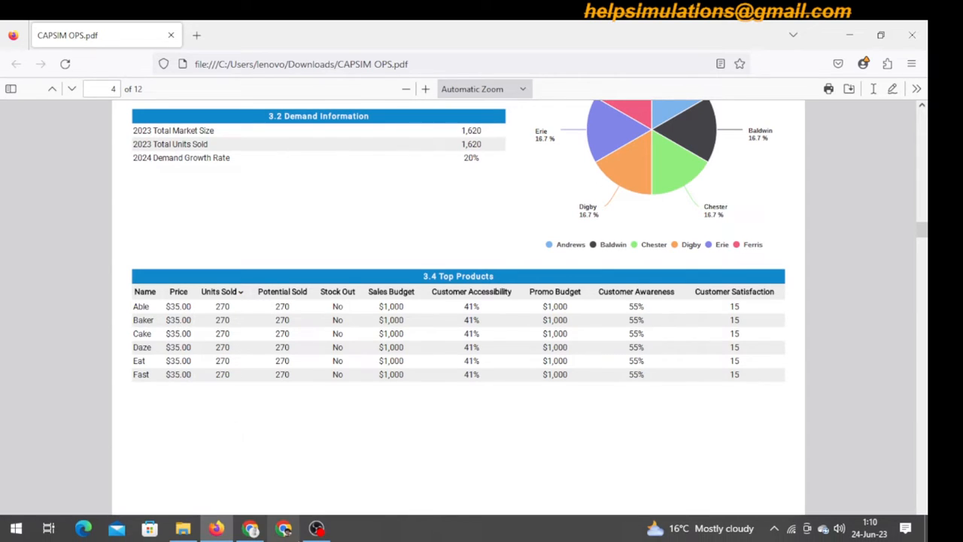
click(252, 528)
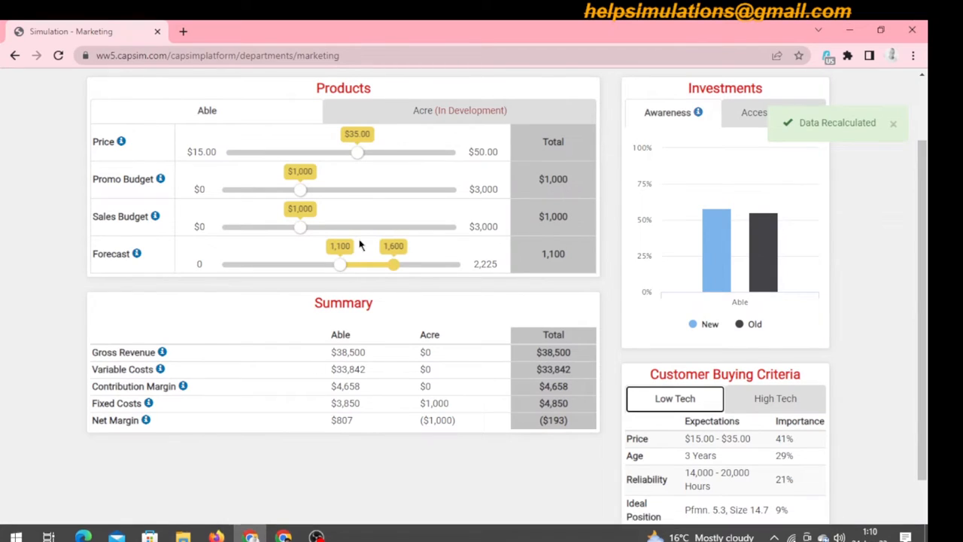
mouse_move(358, 152)
mouse_down()
mouse_move(344, 158)
mouse_move(354, 156)
mouse_up()
drag(353, 155, 355, 155)
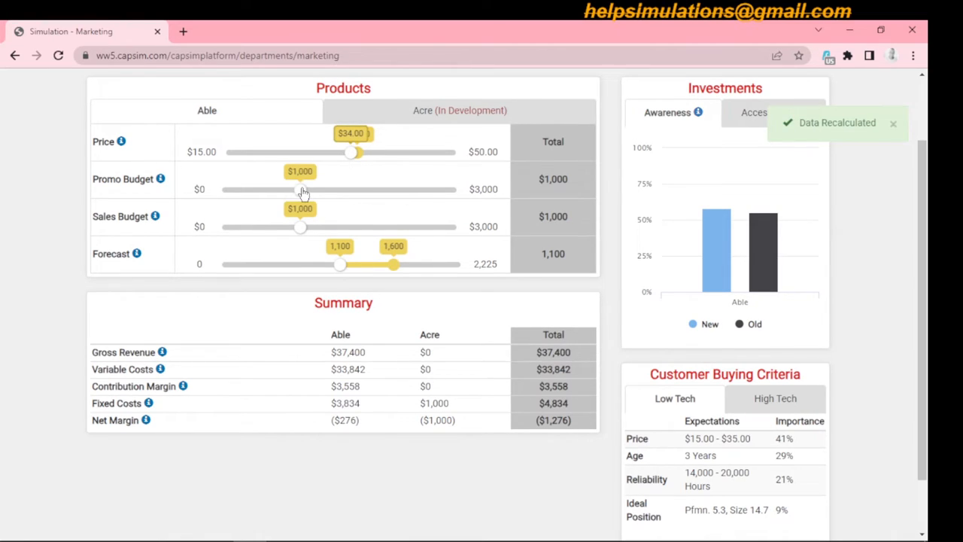
mouse_move(303, 192)
mouse_down()
mouse_move(312, 193)
mouse_move(302, 194)
mouse_up()
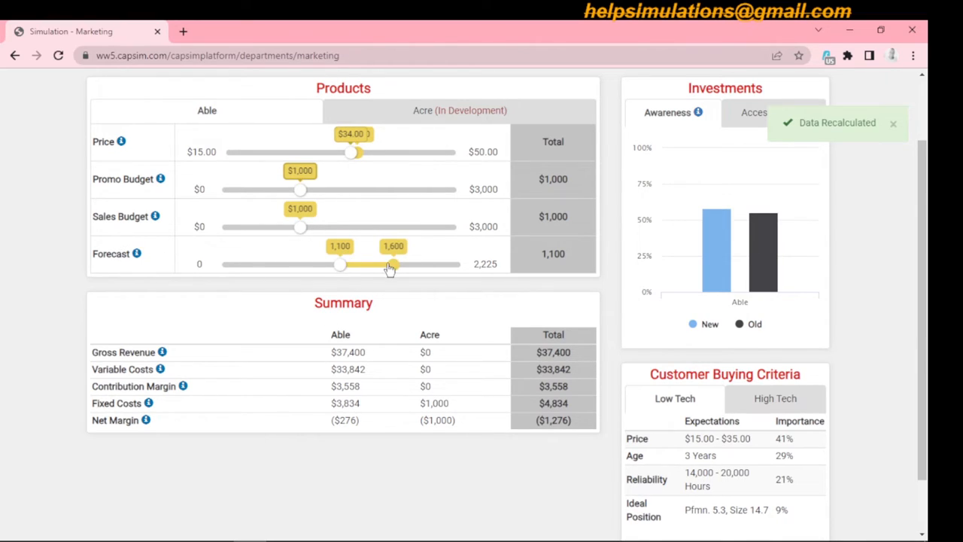
Raise Able's sales forecast to 1,600
drag(339, 267, 393, 270)
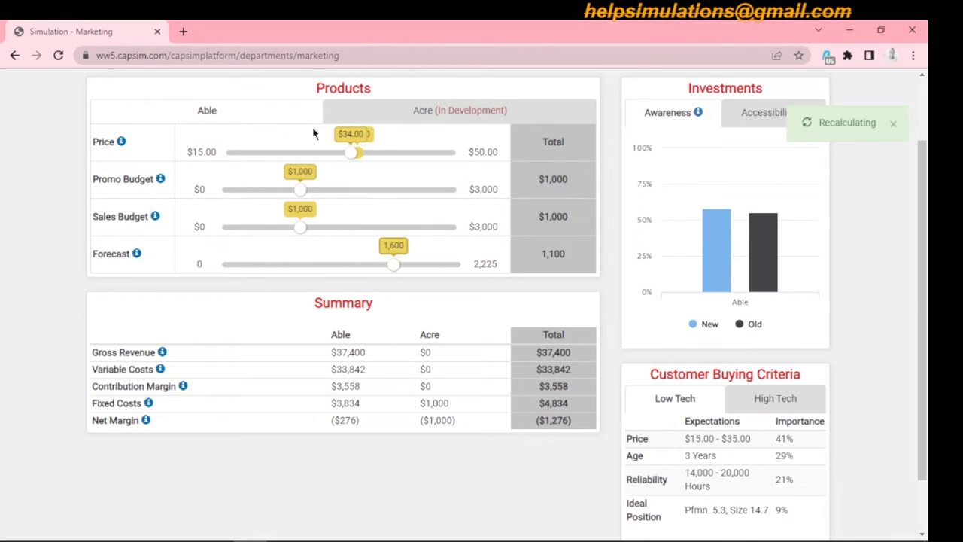
mouse_move(926, 243)
mouse_down()
mouse_move(926, 206)
mouse_move(929, 250)
mouse_up()
Examine the demand and top-product data for both segments in CAPSIM OPS.pdf, and the awareness and accessibility charts in the simulation
mouse_move(275, 539)
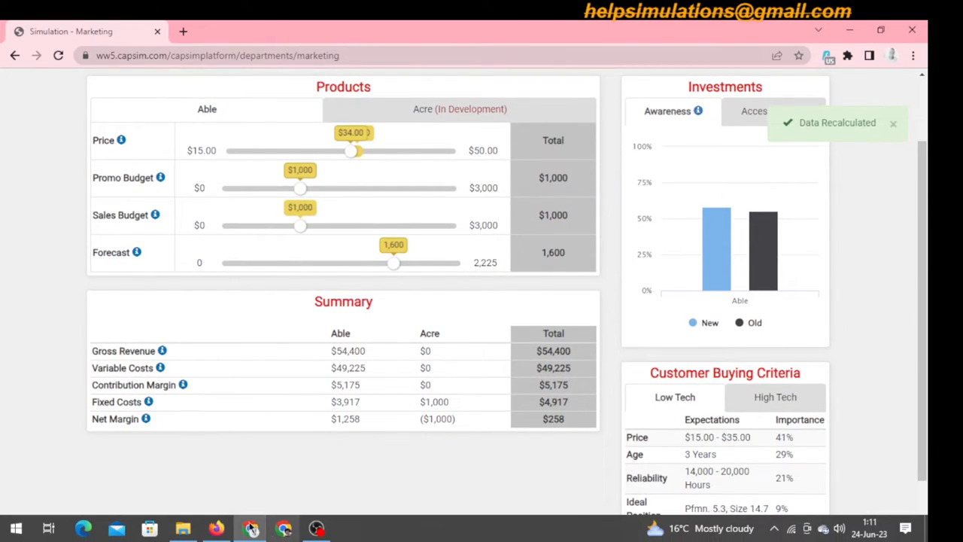
click(216, 528)
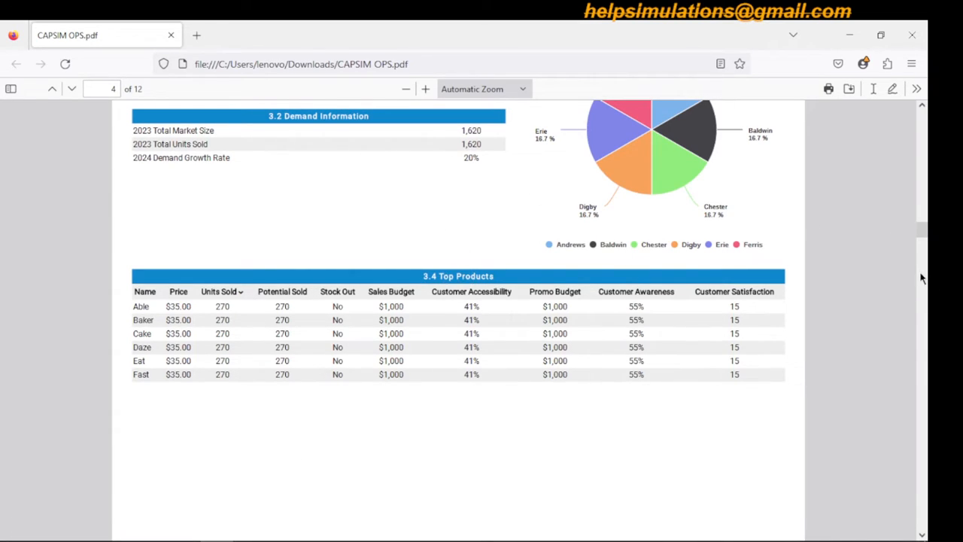
scroll(924, 239, up, 2)
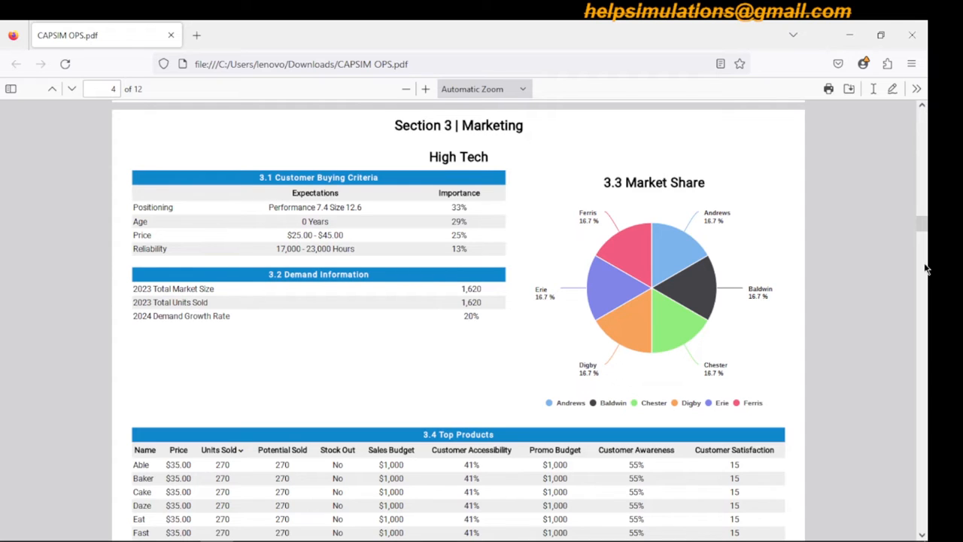
drag(926, 223, 925, 191)
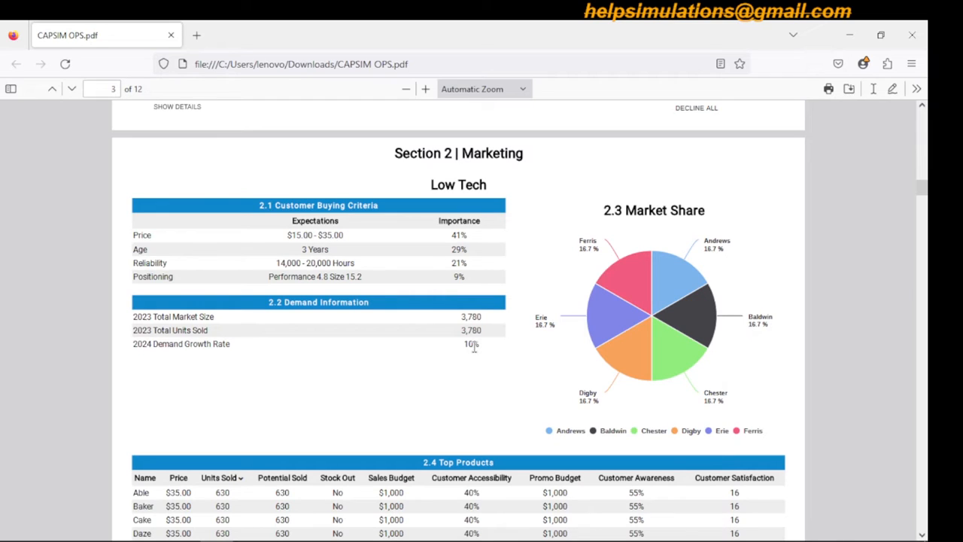
click(925, 181)
drag(925, 184, 923, 201)
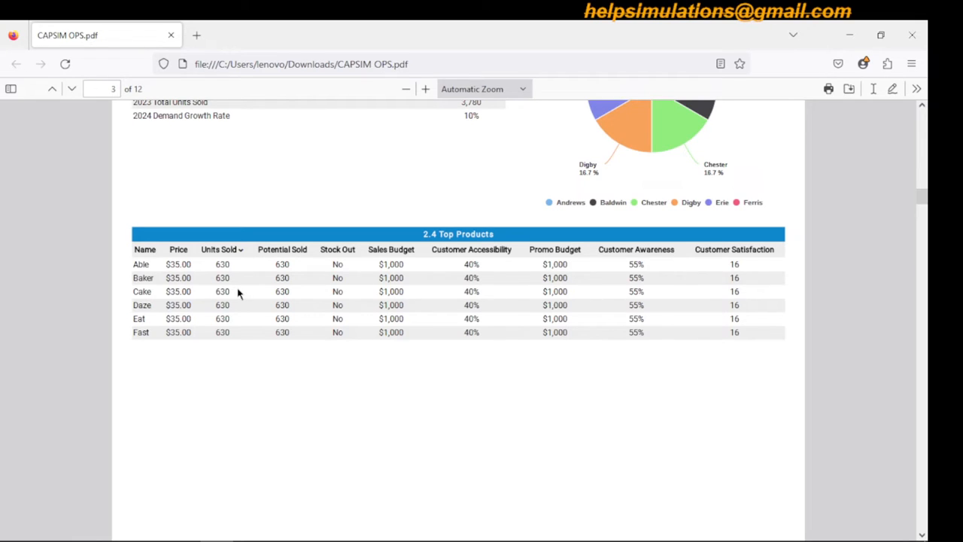
mouse_move(422, 539)
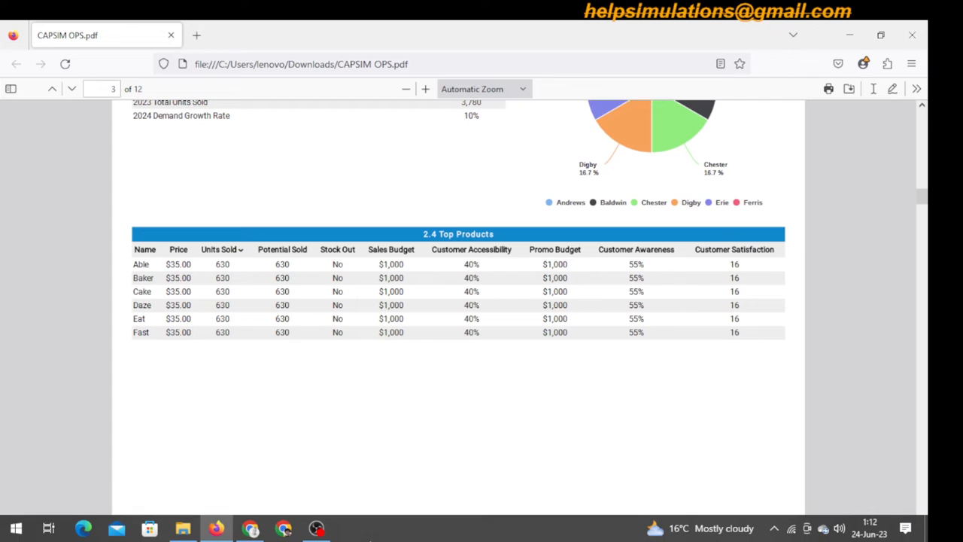
click(253, 530)
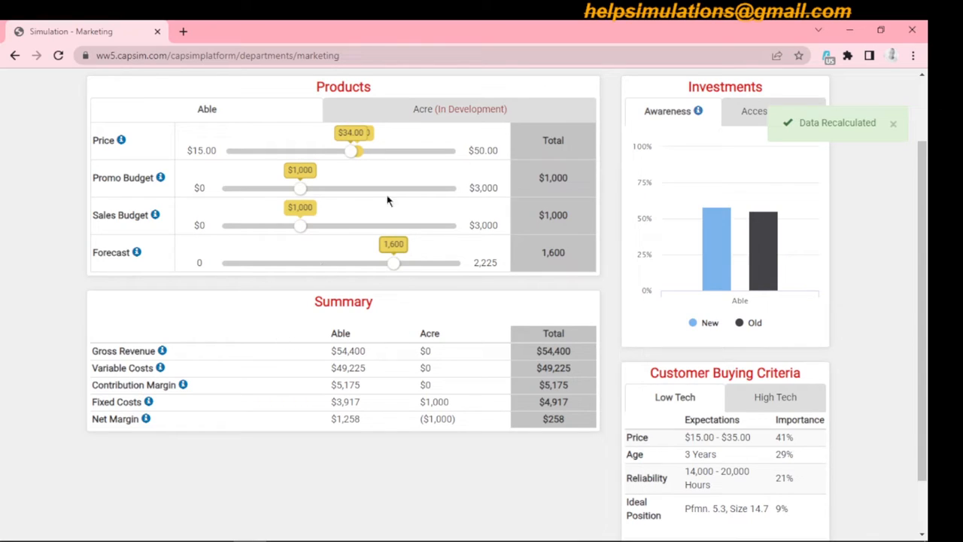
click(744, 120)
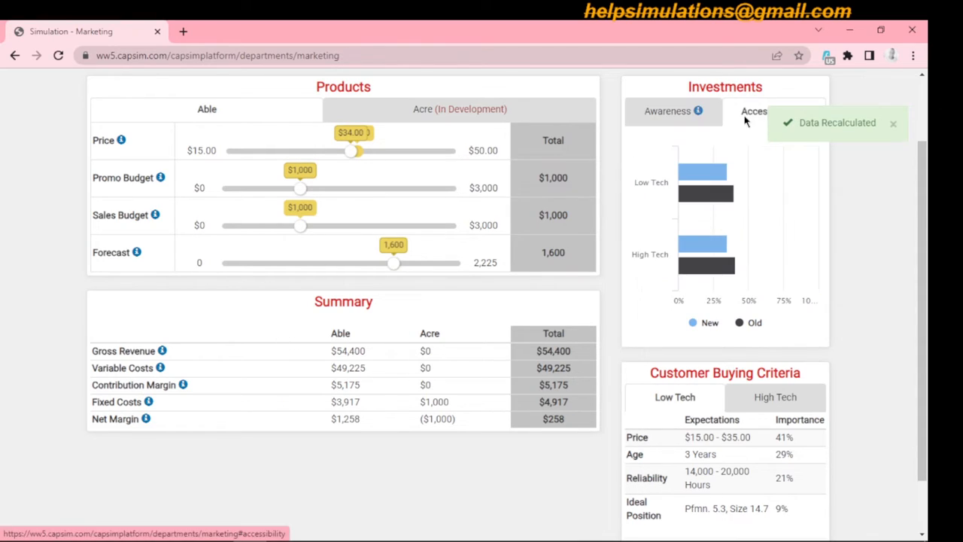
click(671, 118)
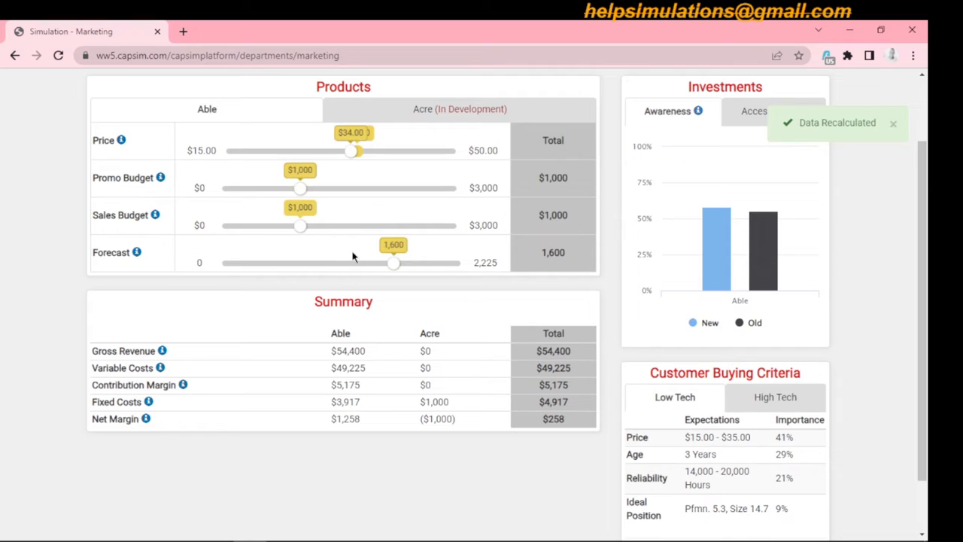
Set Able's sales forecast to 1,200 and display the High Tech buying criteria
drag(396, 265, 311, 269)
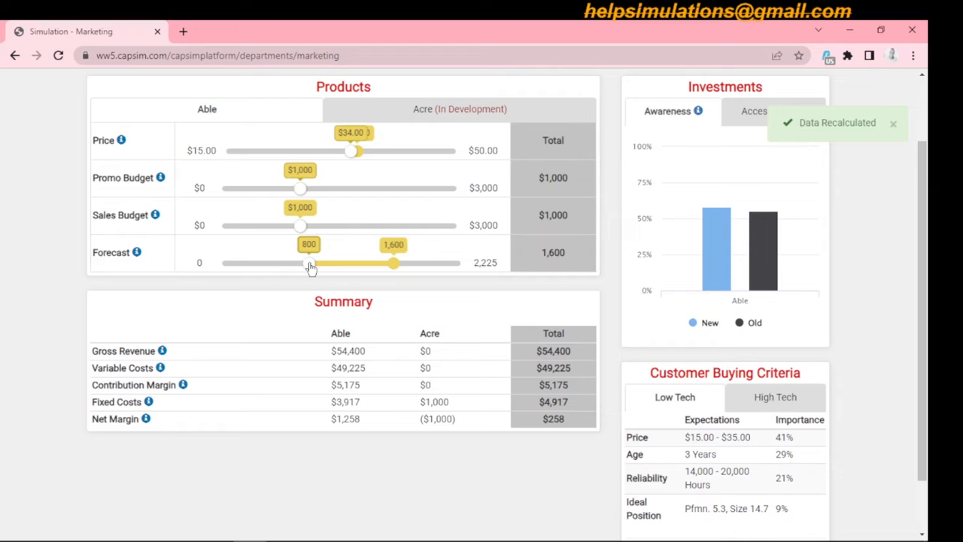
drag(310, 268, 311, 266)
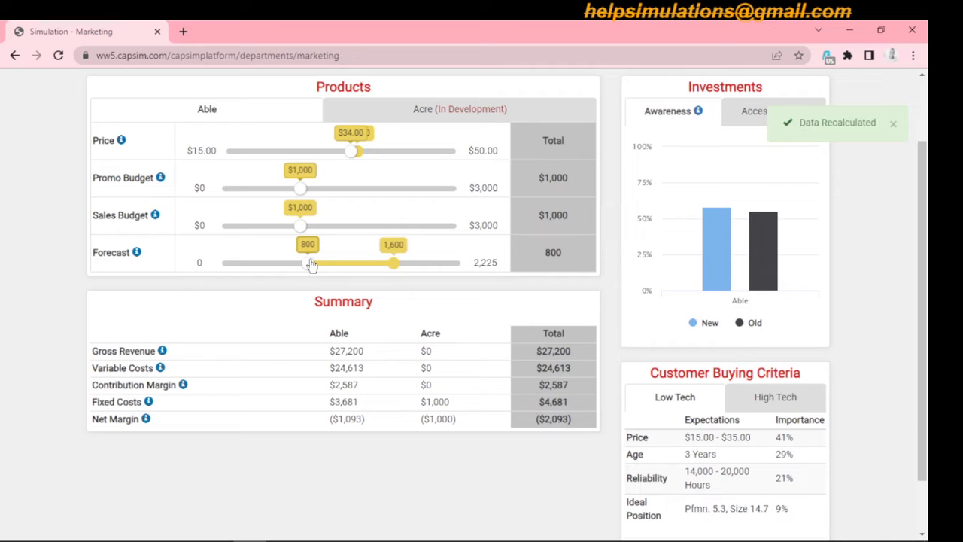
drag(312, 265, 355, 267)
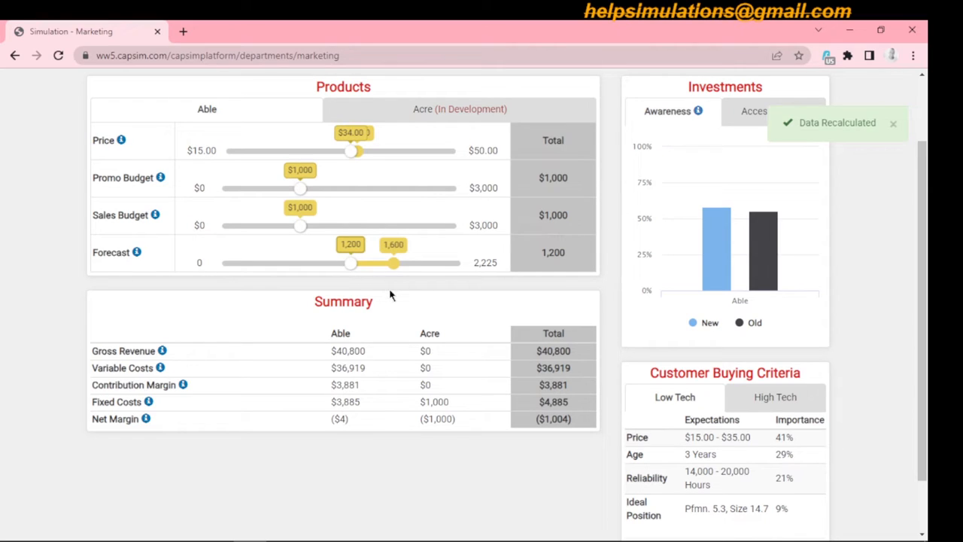
drag(921, 255, 928, 237)
click(774, 362)
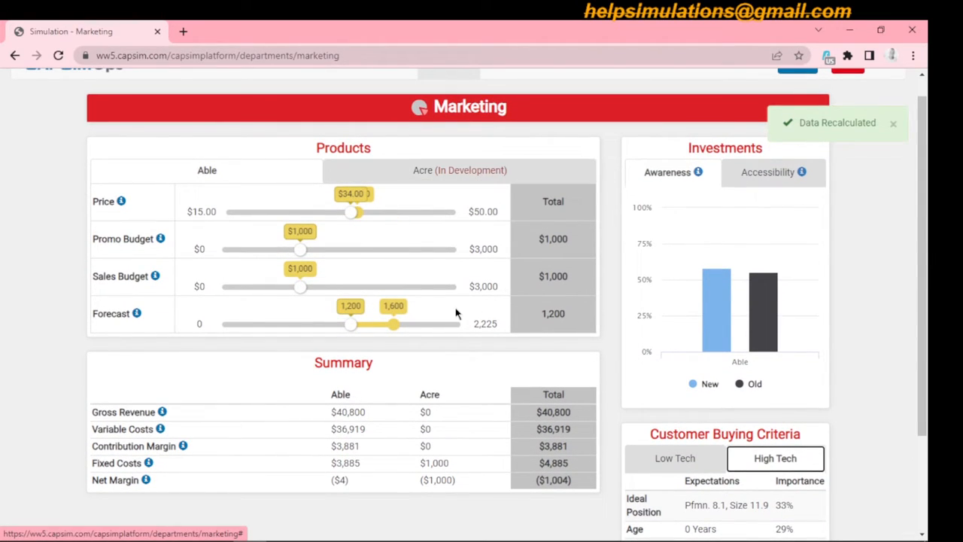
Go to the Production department, recheck Able's forecast in Marketing, and return to Production
drag(925, 202, 927, 179)
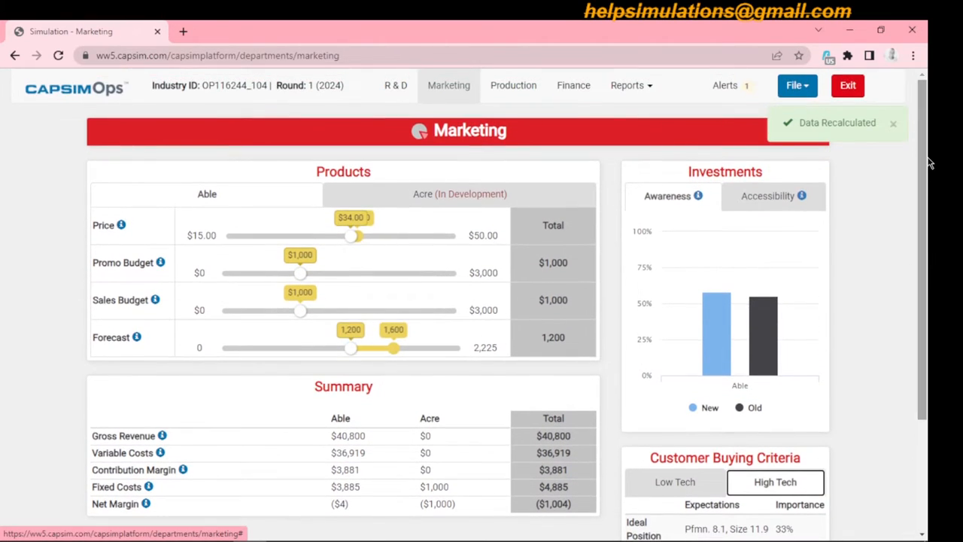
click(527, 87)
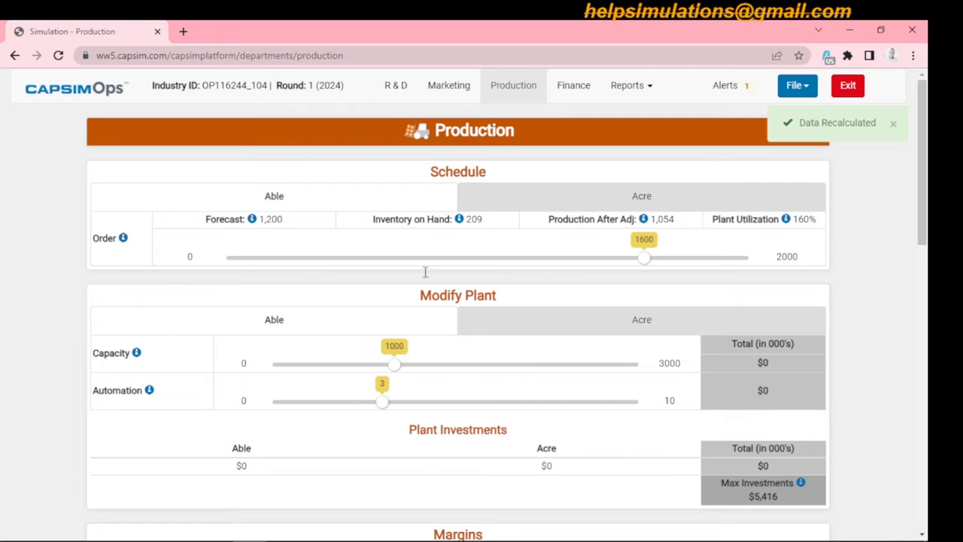
click(449, 85)
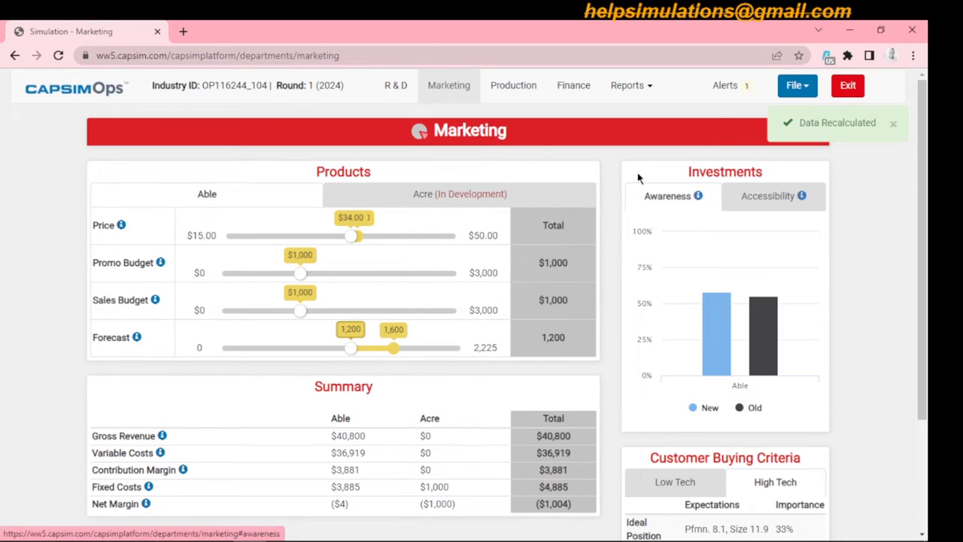
click(513, 90)
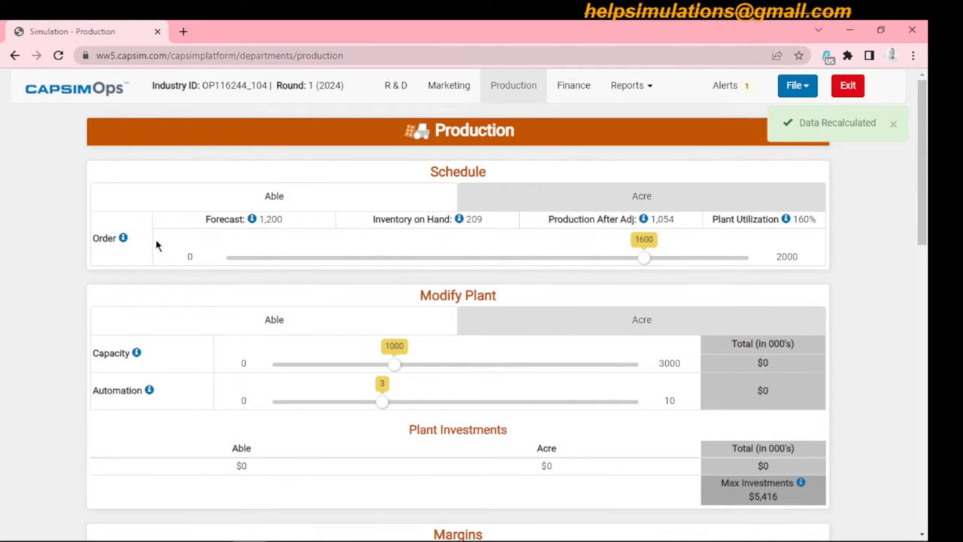
Try production orders of 1500 and 1050 for Able, and set the order back to 1600
drag(647, 260, 617, 259)
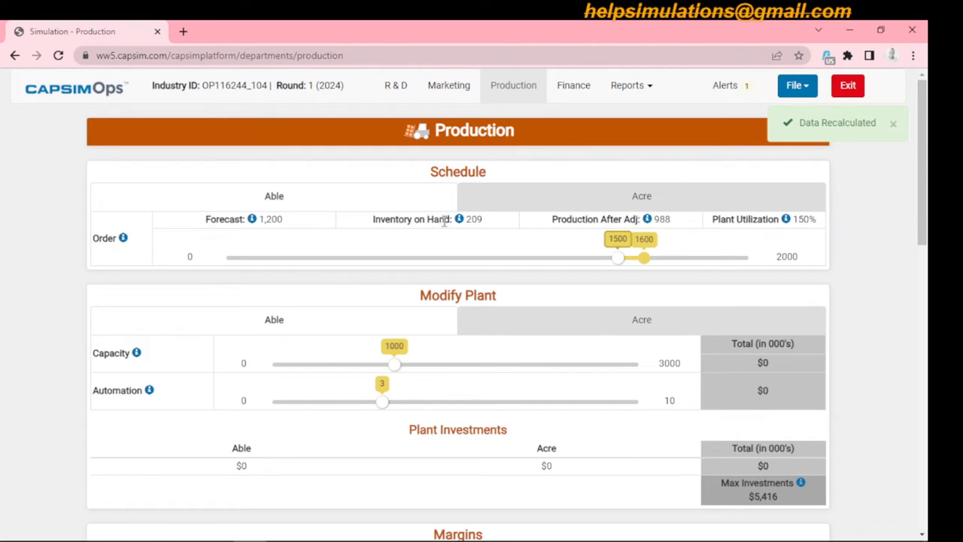
drag(615, 260, 501, 263)
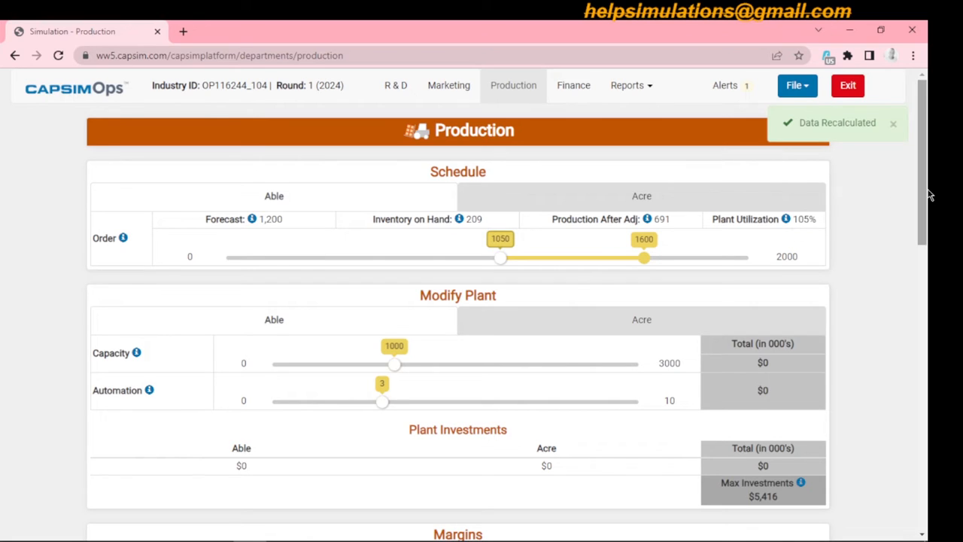
drag(925, 200, 925, 211)
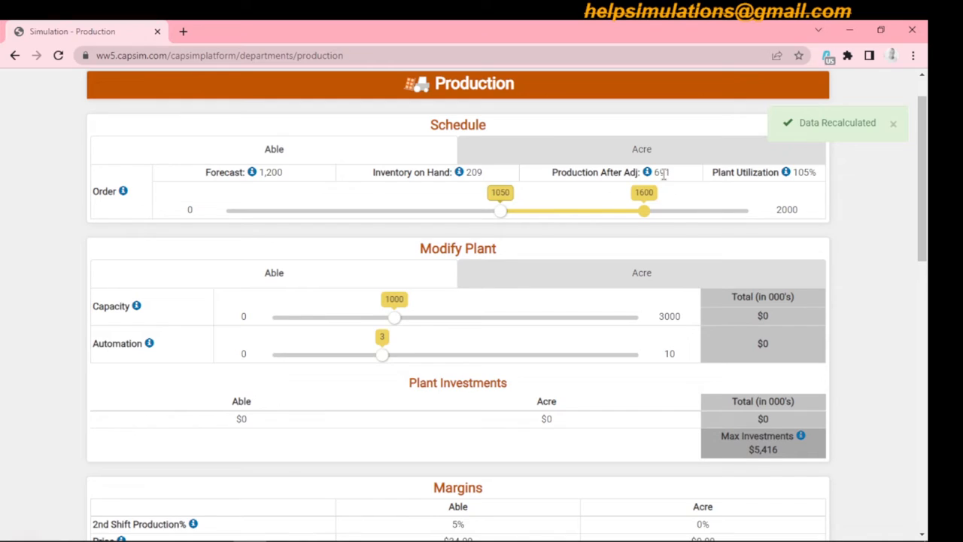
drag(500, 214, 649, 217)
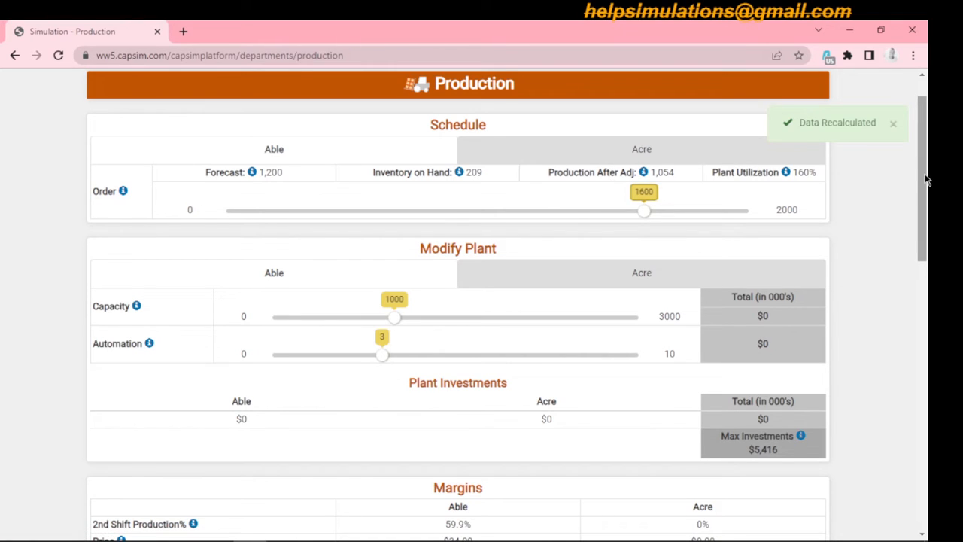
Review Able's plant settings and margins, and set its capacity to 1050
drag(925, 181, 926, 203)
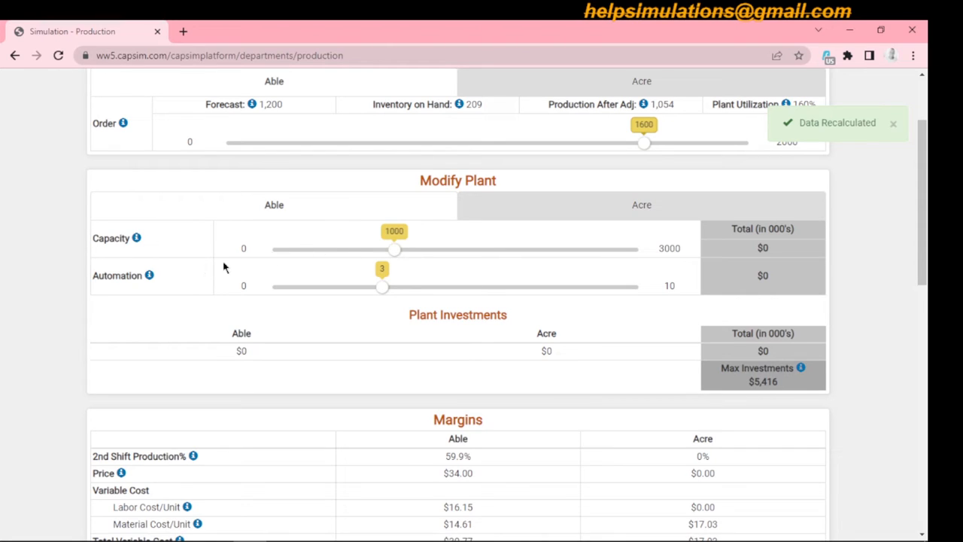
drag(926, 215, 928, 196)
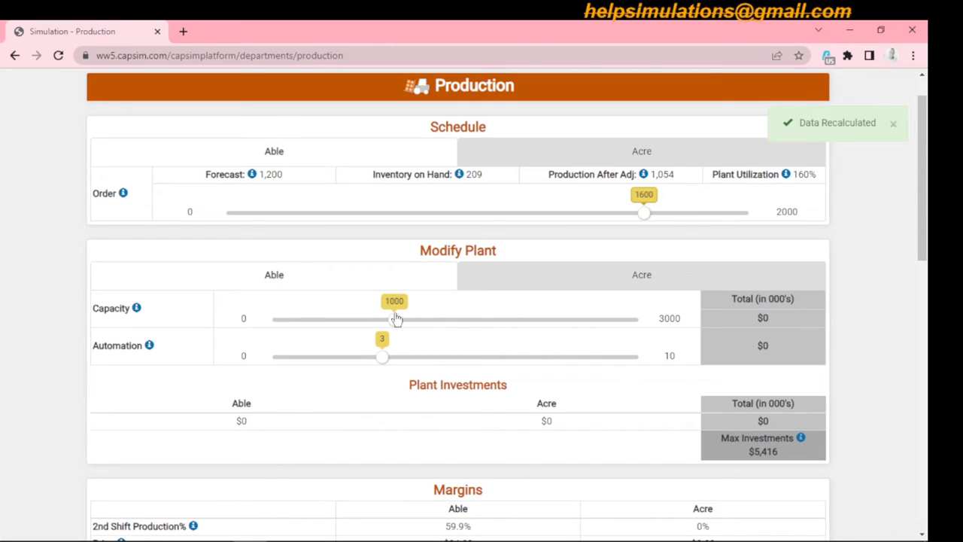
drag(397, 319, 401, 319)
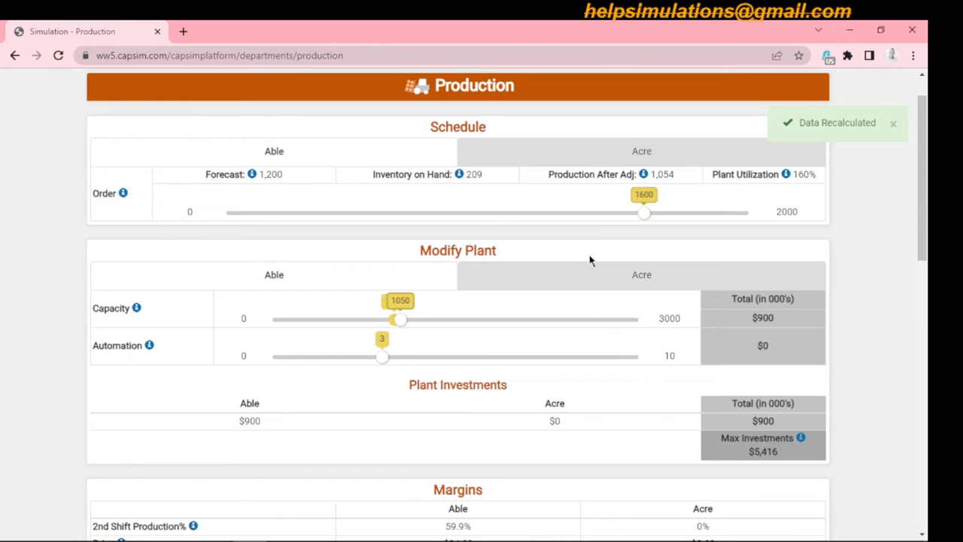
Set the plant capacity for Acre to 300
click(576, 277)
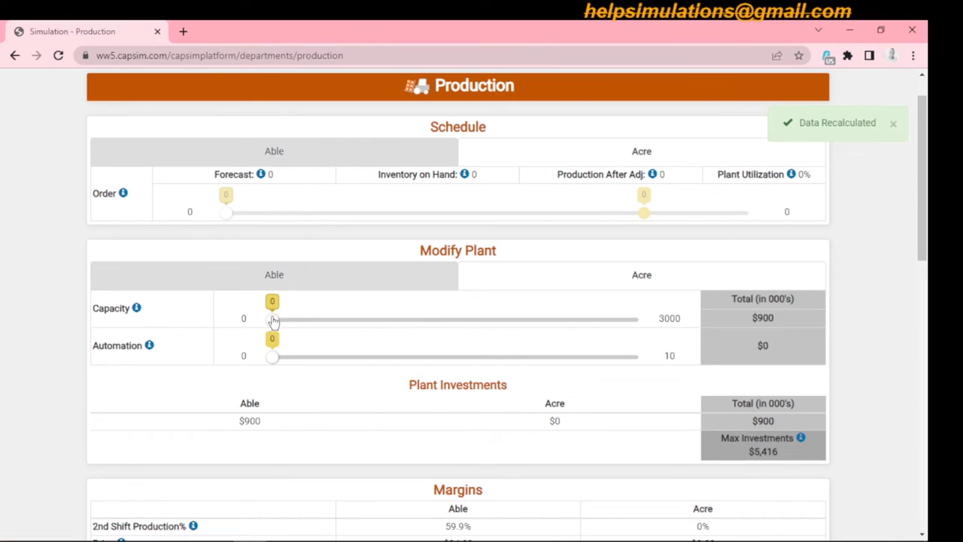
drag(273, 321, 313, 324)
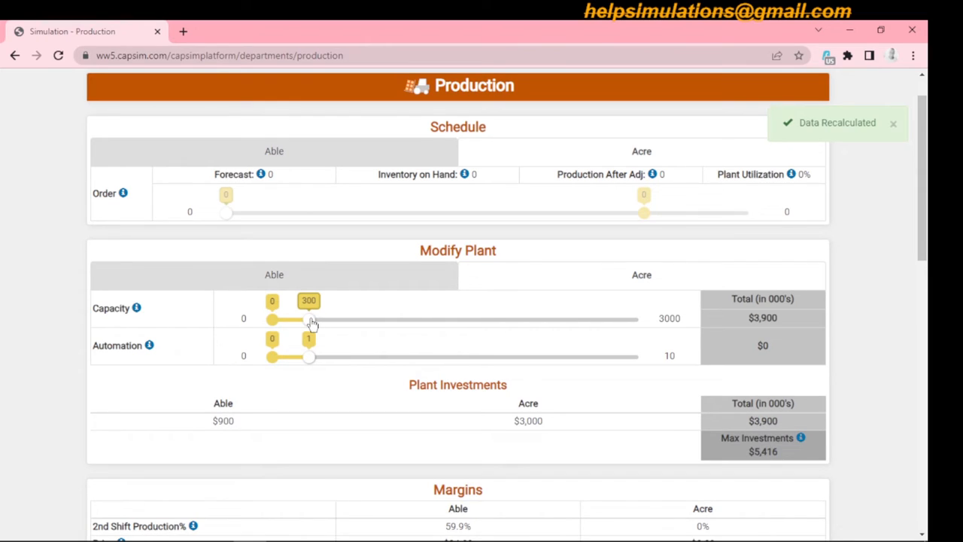
mouse_move(316, 540)
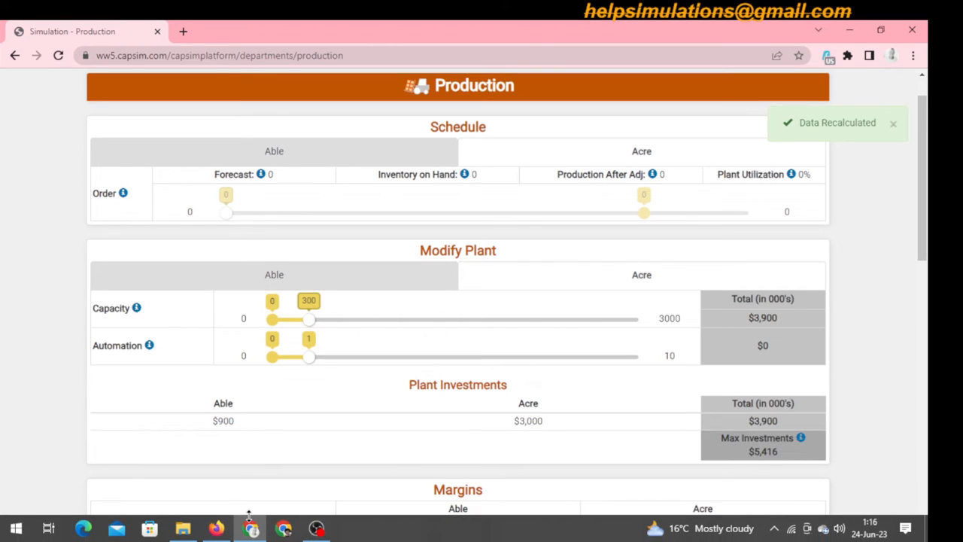
Review the Low Tech and High Tech demand information and top products in CAPSIM OPS.pdf, and return to the Production page
click(216, 529)
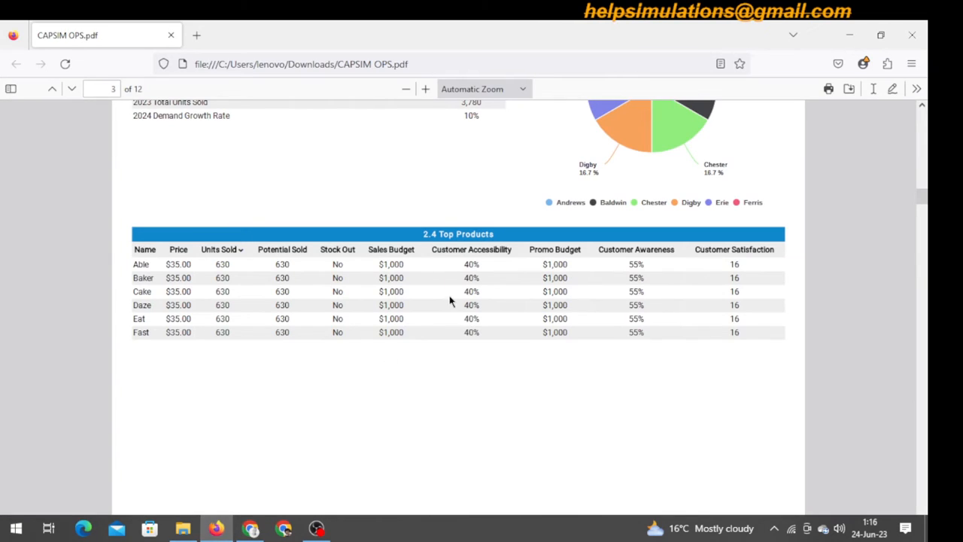
scroll(924, 193, up, 3)
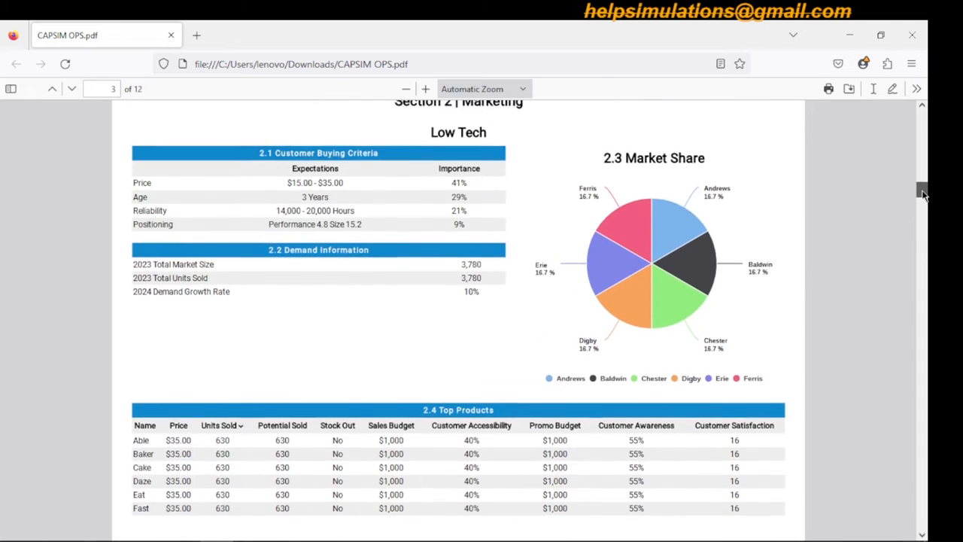
drag(924, 194, 922, 230)
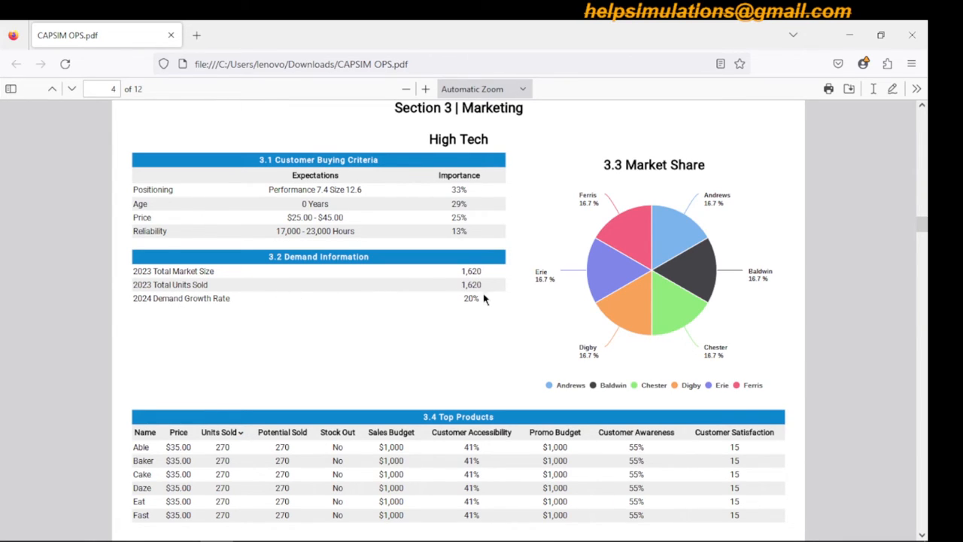
scroll(924, 224, down, 3)
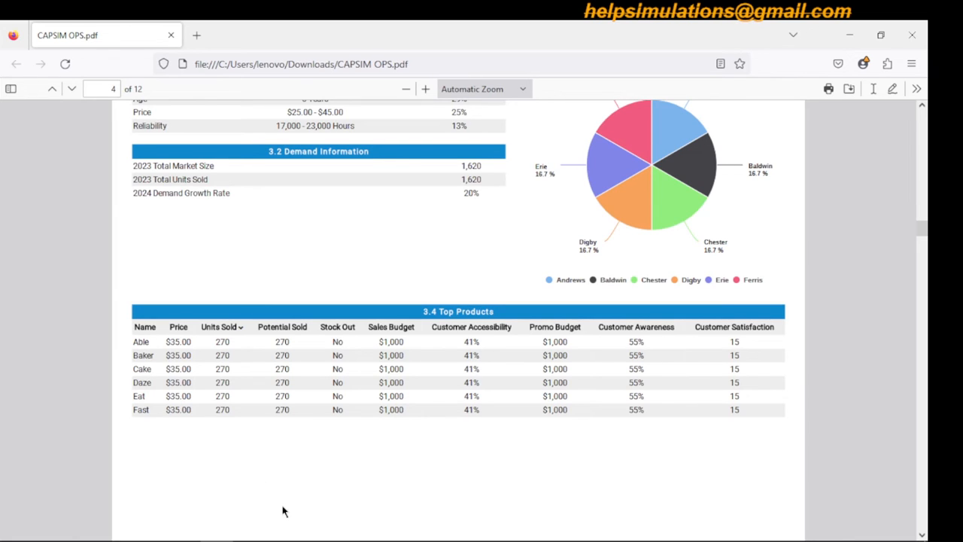
click(253, 530)
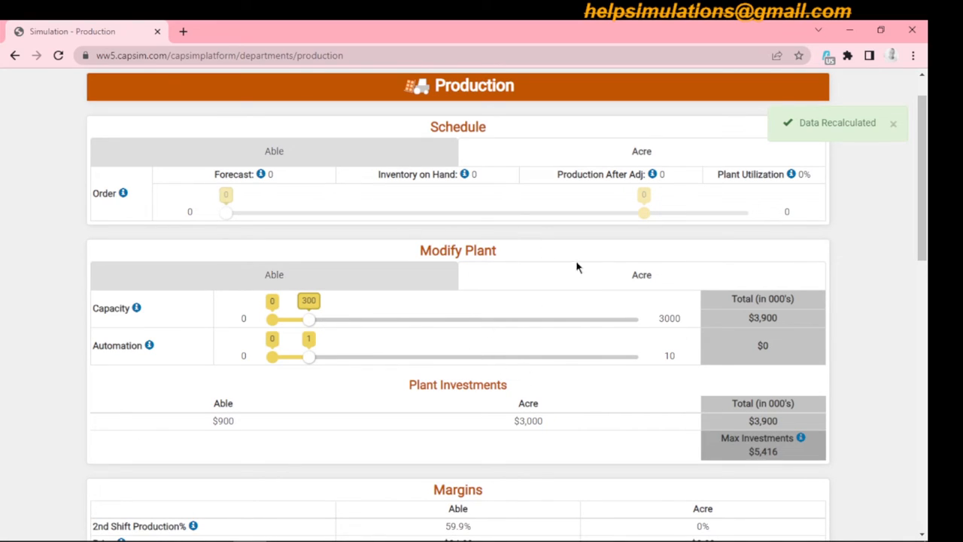
Try plant capacities of 400 and 500 for Acre, and set the capacity to 450
drag(309, 321, 324, 321)
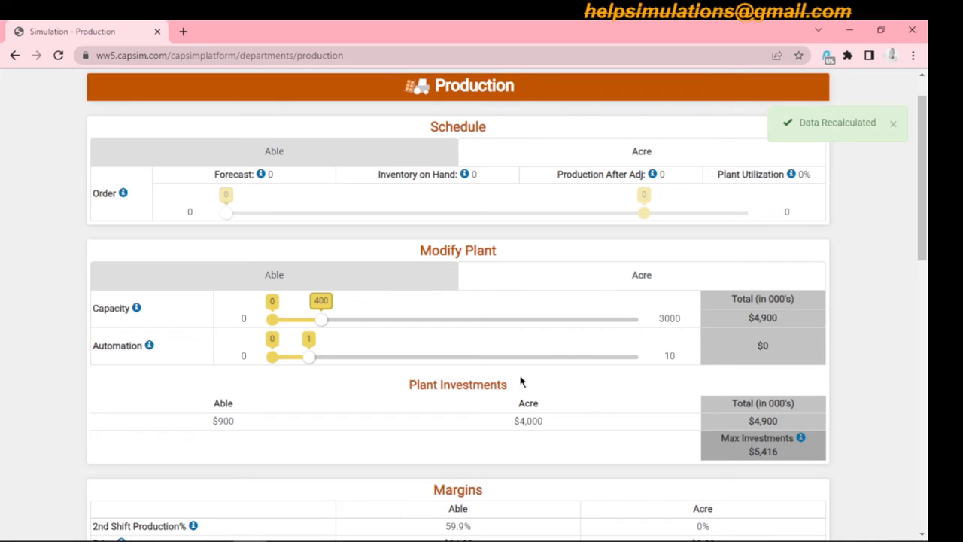
drag(323, 321, 334, 323)
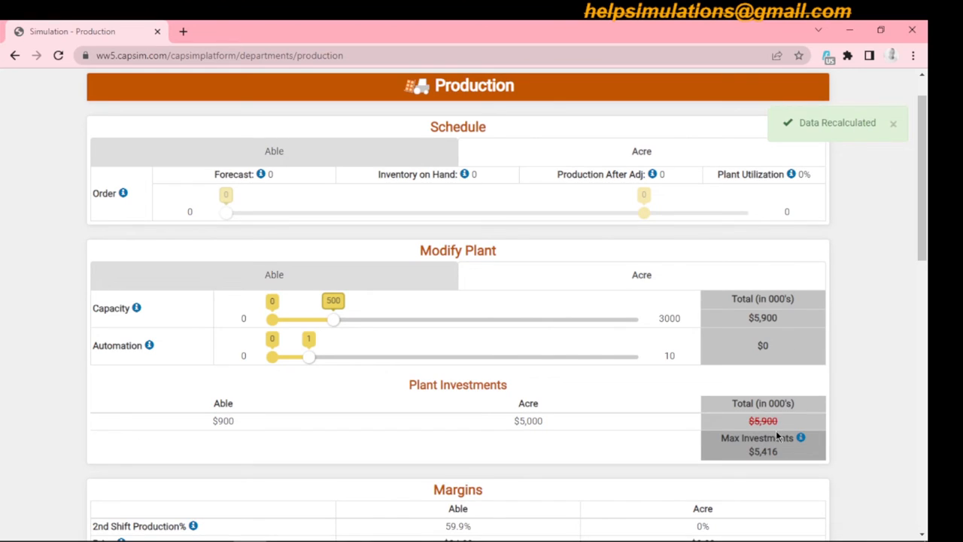
drag(336, 324, 329, 322)
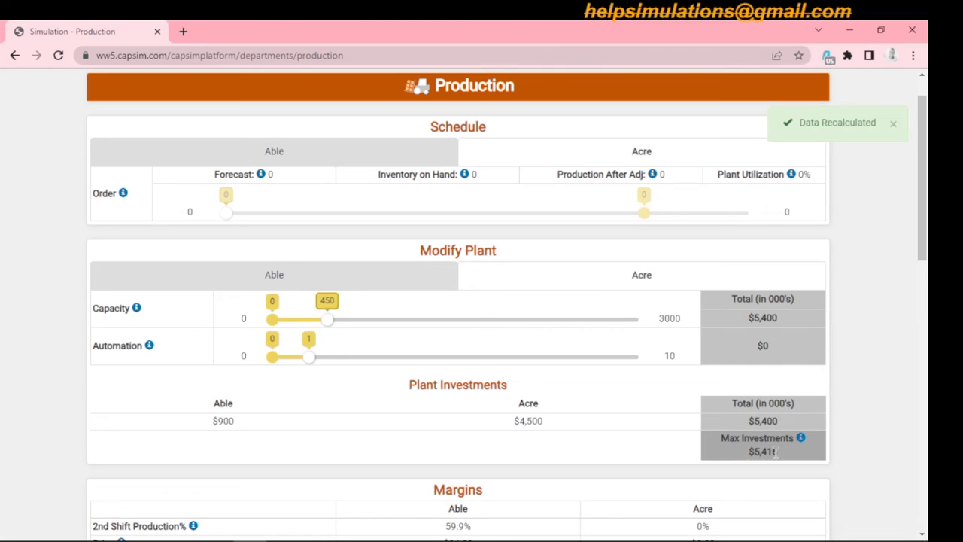
Set the Suppliers spending in Advanced Operations to $2,000 and review the product margins
drag(925, 268, 928, 425)
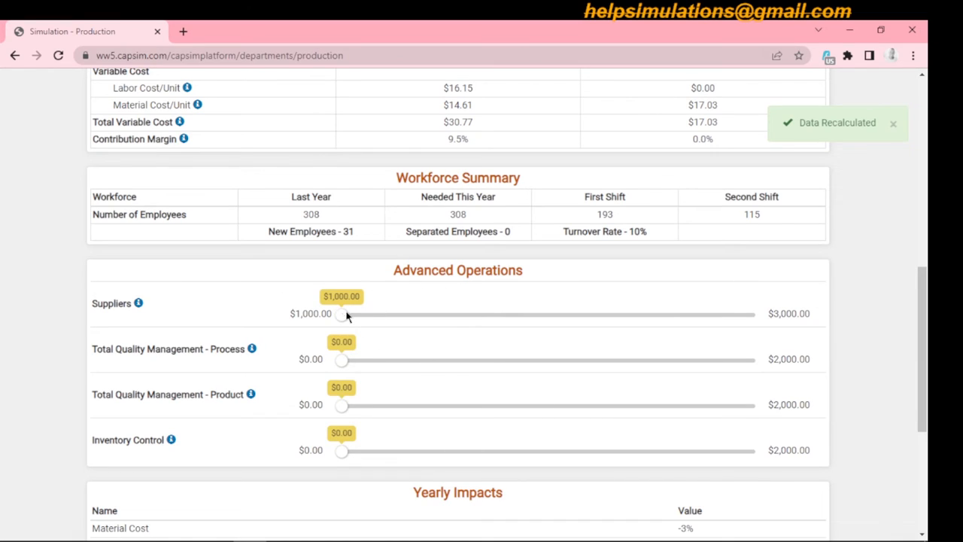
drag(341, 317, 548, 318)
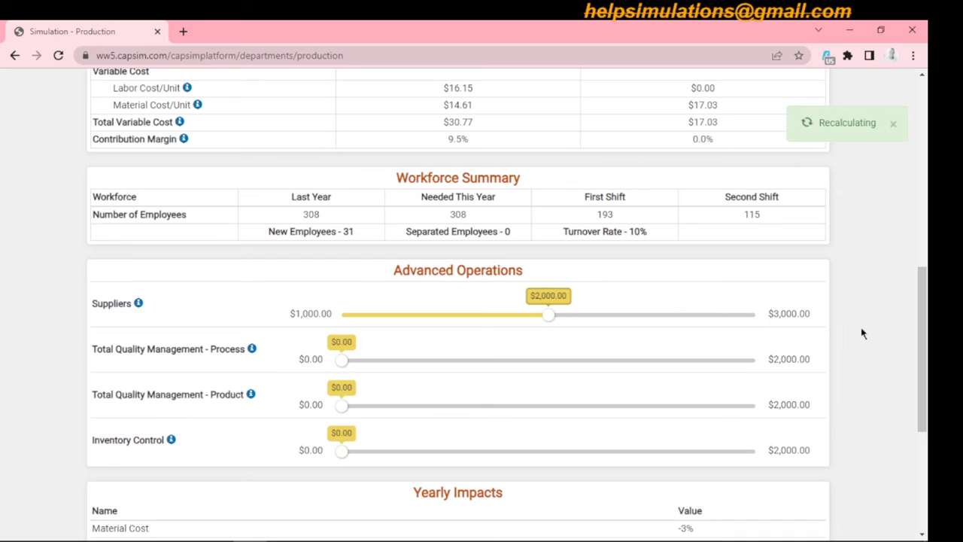
drag(928, 323, 928, 303)
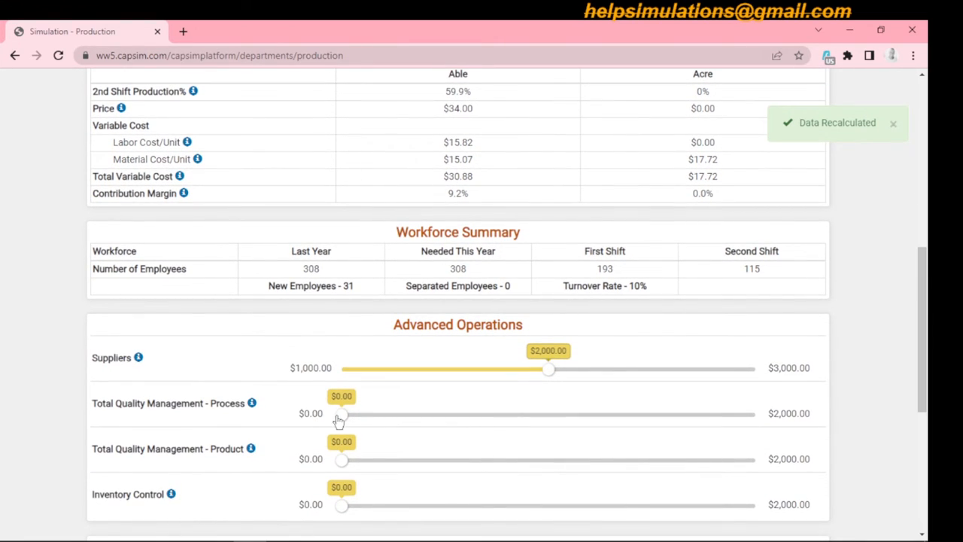
Set Total Quality Management - Process, Total Quality Management - Product and Inventory Control to $1,000 each
drag(928, 311, 929, 391)
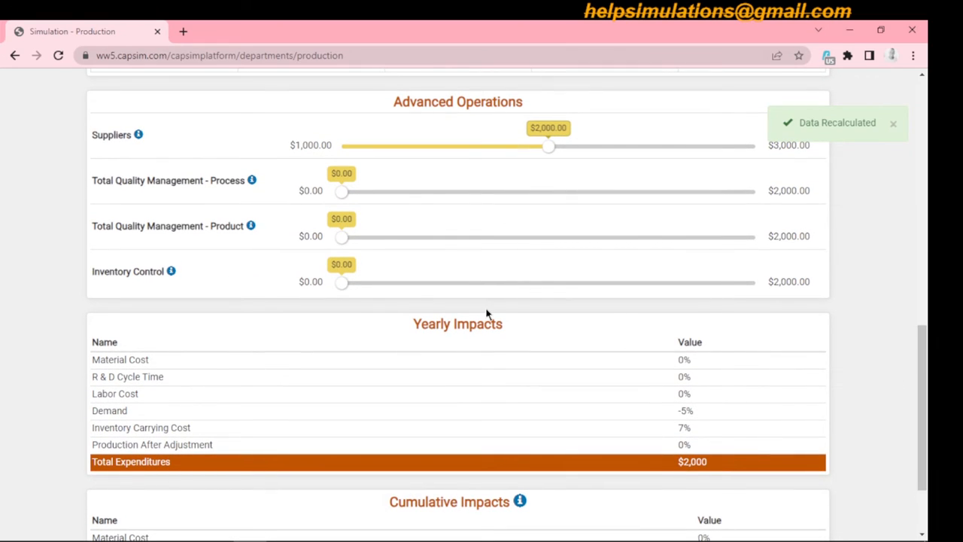
drag(340, 192, 547, 196)
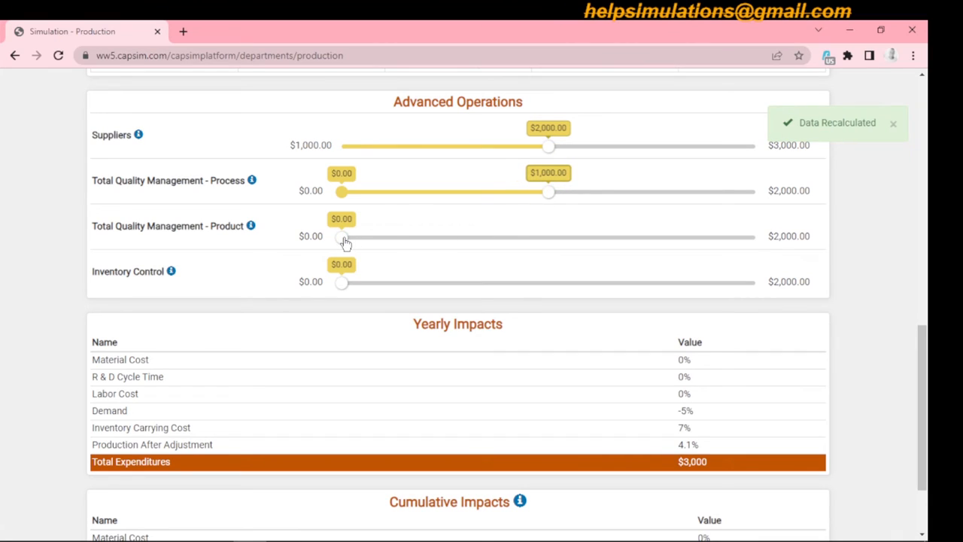
drag(345, 242, 550, 238)
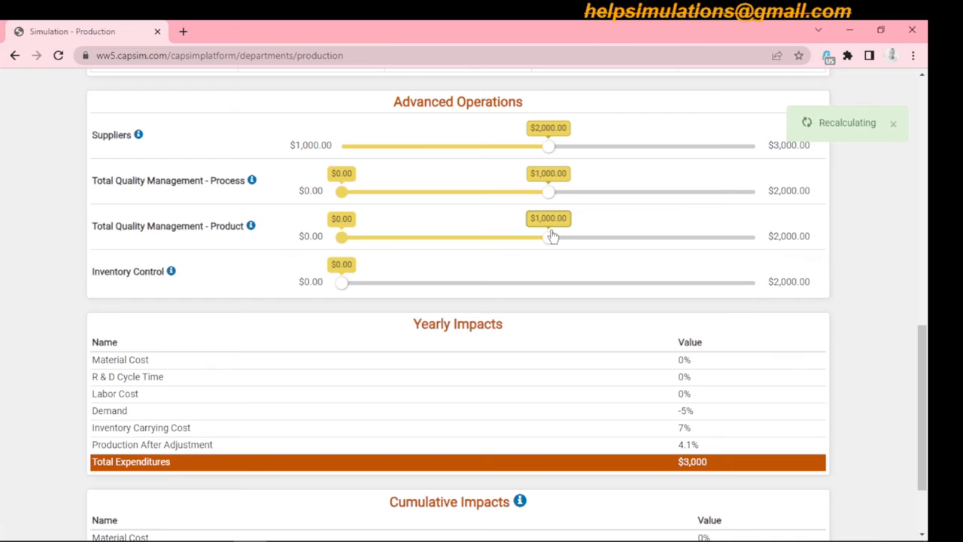
drag(343, 285, 516, 285)
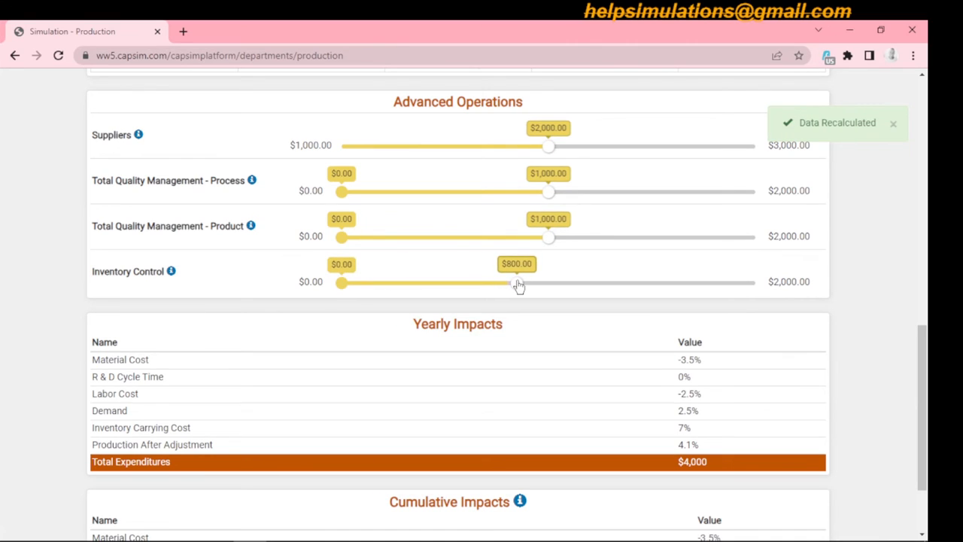
drag(518, 285, 547, 285)
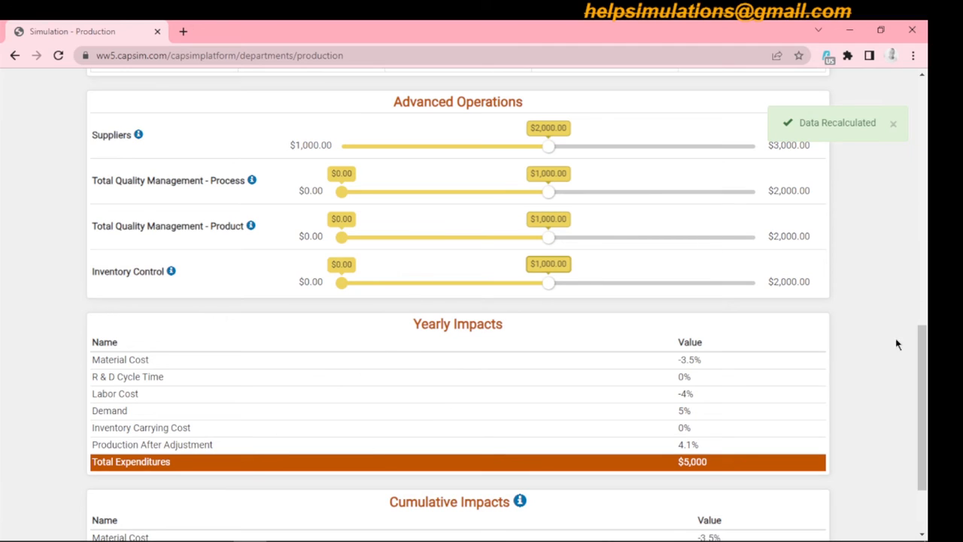
Review Able's production schedule and plant settings
drag(930, 350, 930, 77)
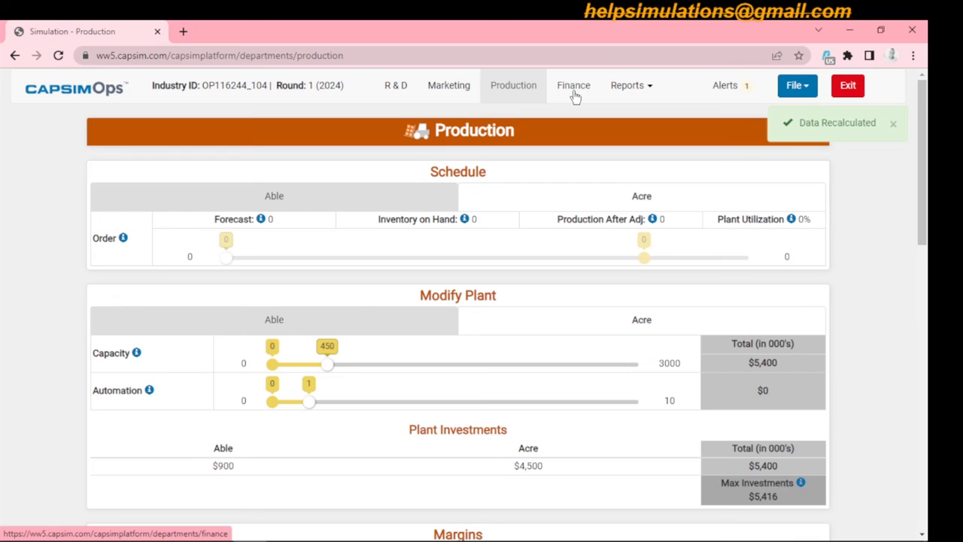
click(321, 201)
mouse_move(928, 200)
mouse_down()
mouse_move(930, 467)
mouse_move(930, 187)
mouse_up()
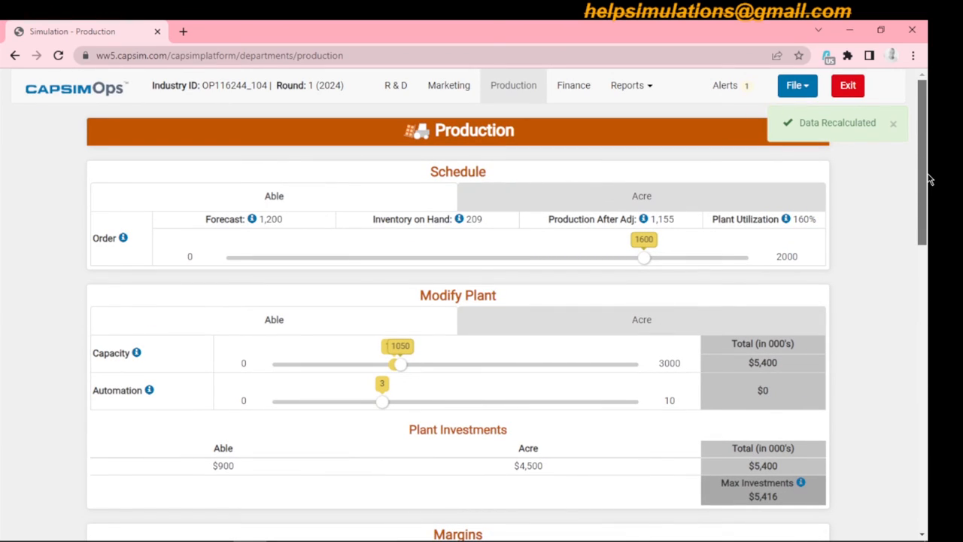
Go to the Finance department and set the financial policy to Balanced
click(575, 87)
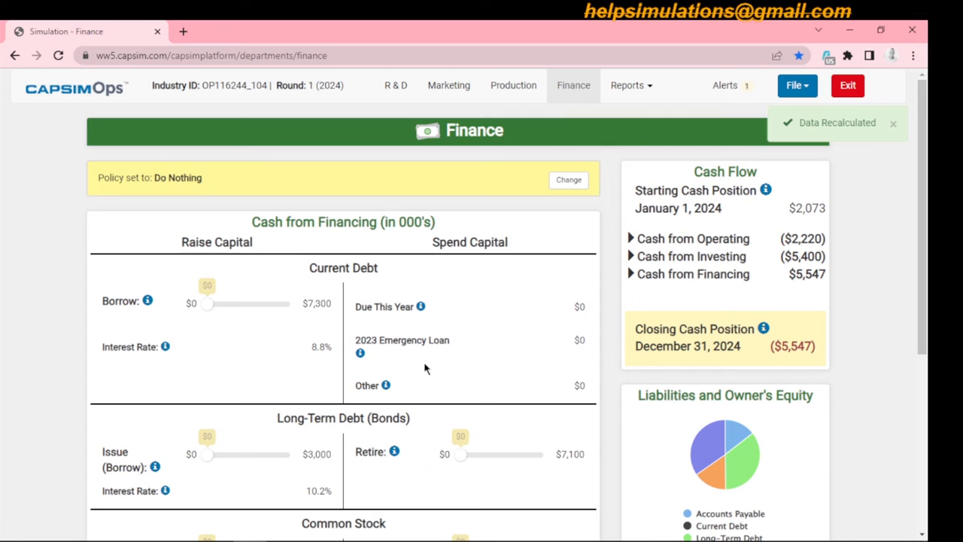
click(569, 181)
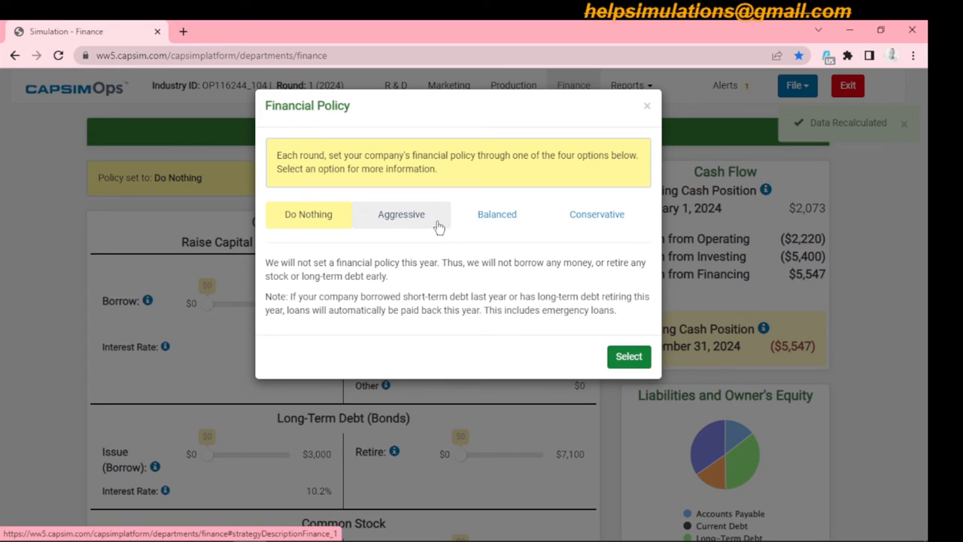
click(494, 226)
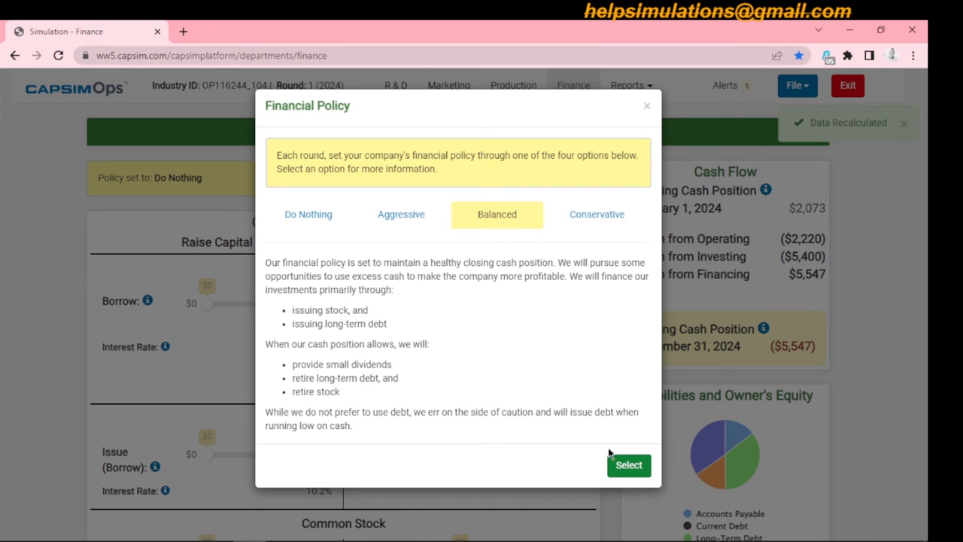
click(621, 463)
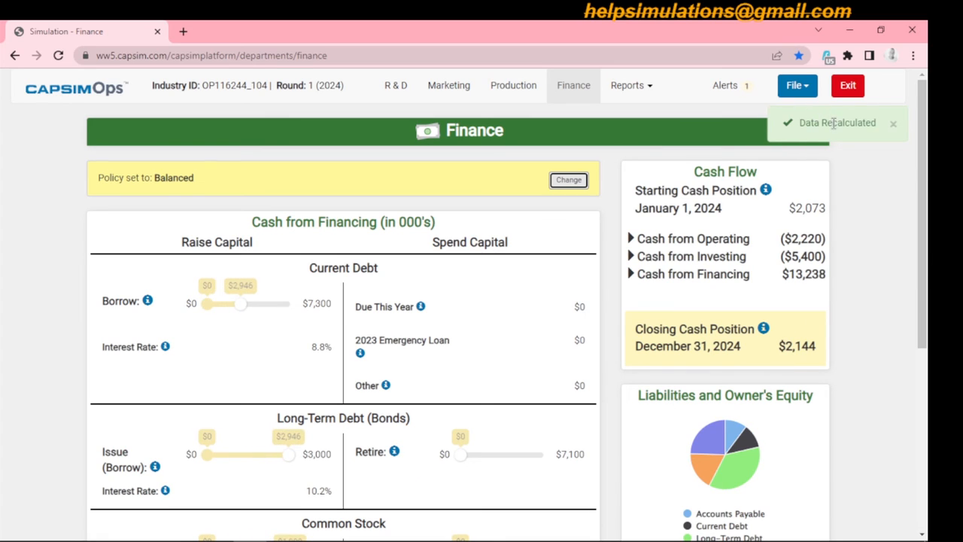
Review the financing amounts and closing cash position on the Finance page
scroll(925, 178, down, 1)
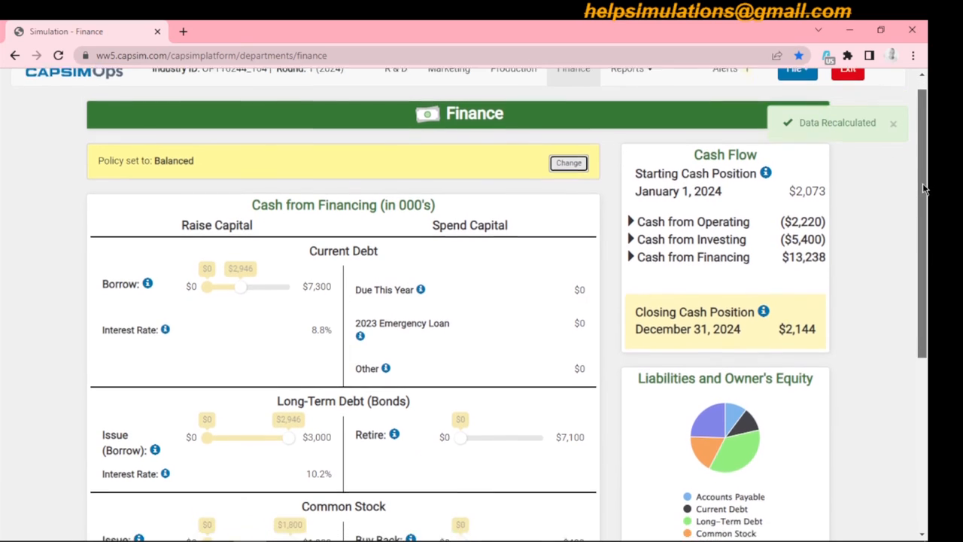
mouse_move(706, 461)
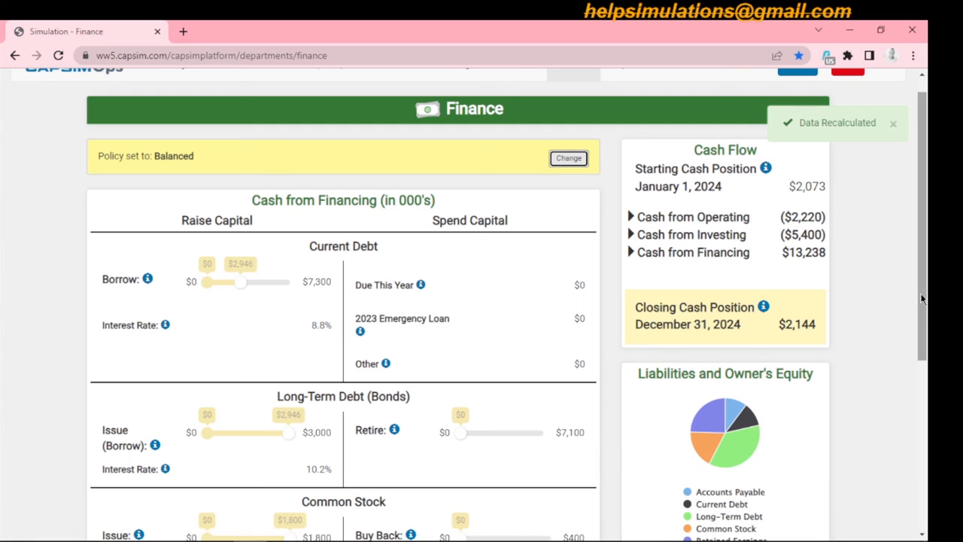
scroll(929, 199, up, 1)
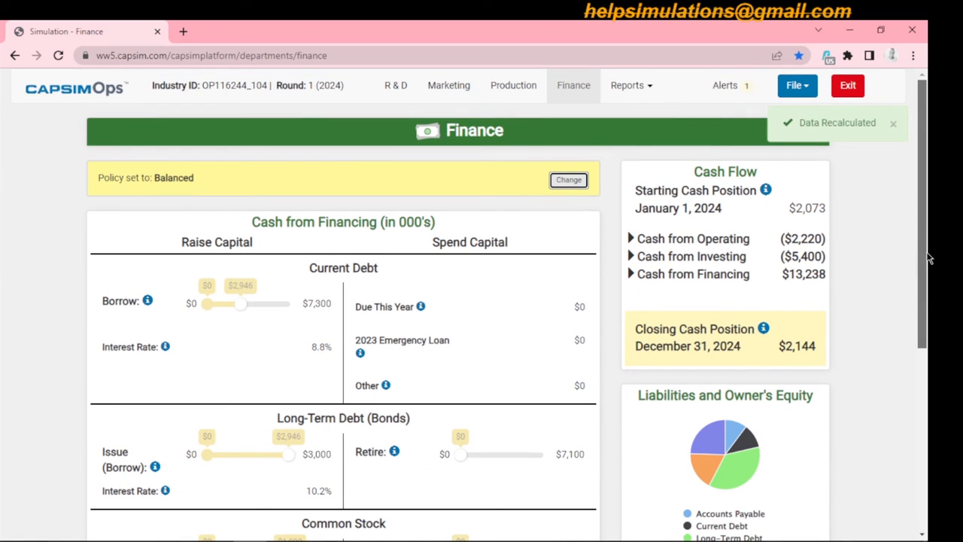
scroll(928, 256, down, 3)
drag(925, 329, 930, 220)
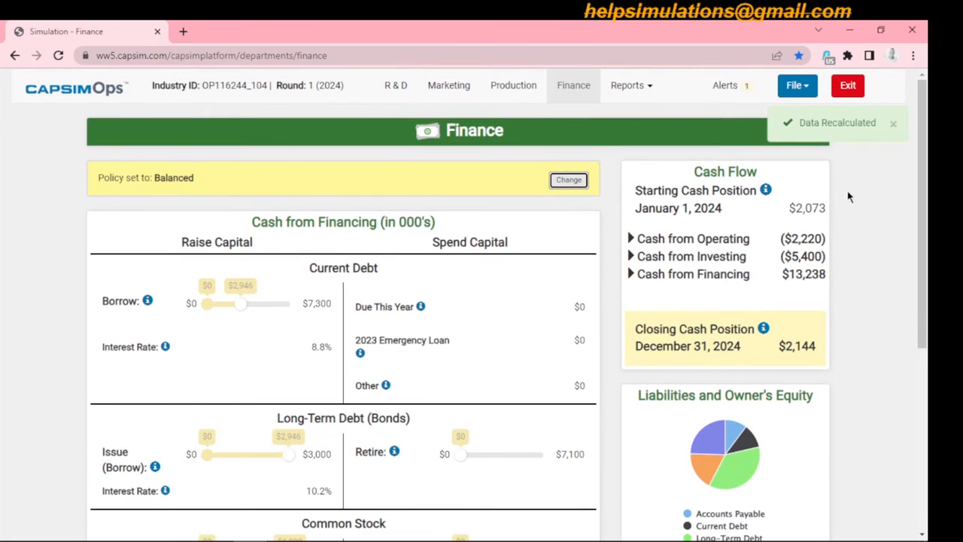
Try to save the Round 1 decisions, and close the save dialog
click(802, 88)
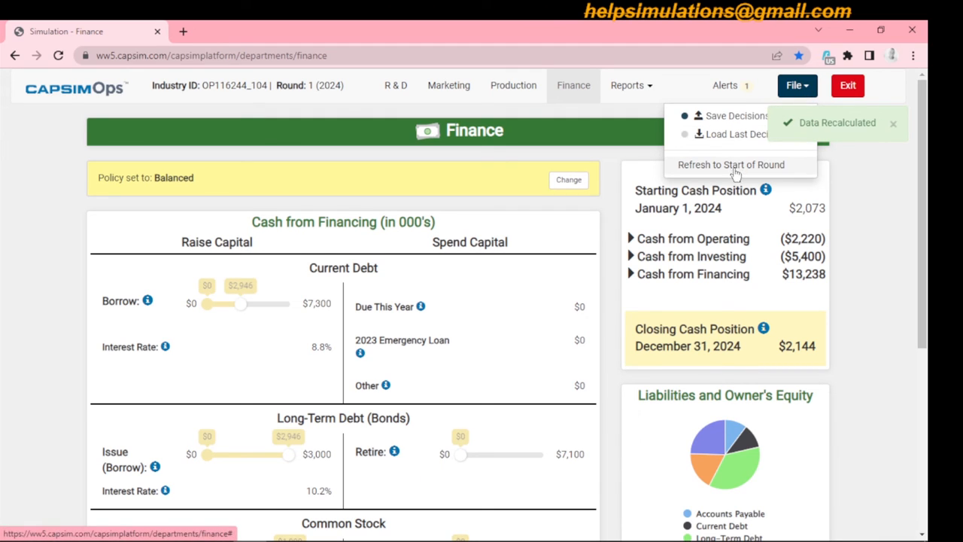
click(735, 115)
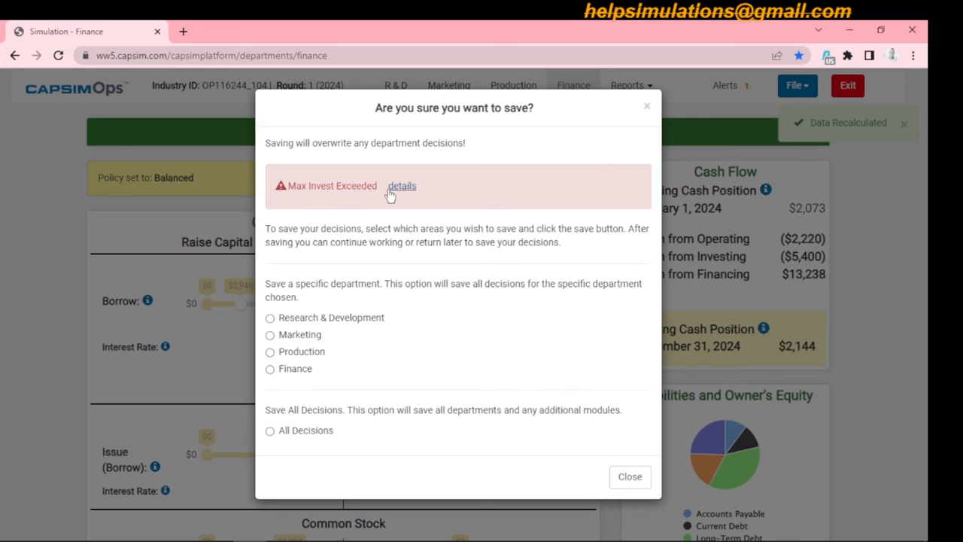
click(636, 476)
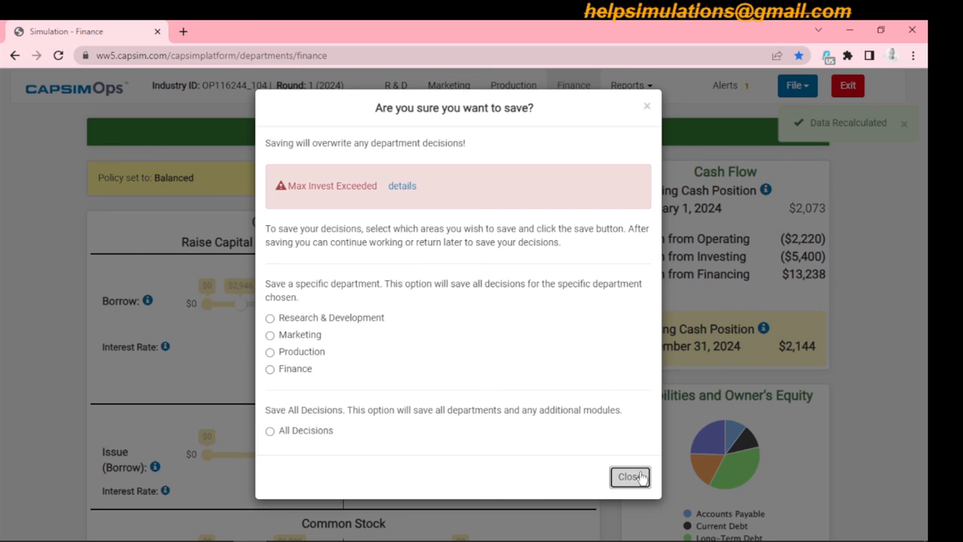
scroll(927, 218, down, 1)
scroll(927, 218, up, 1)
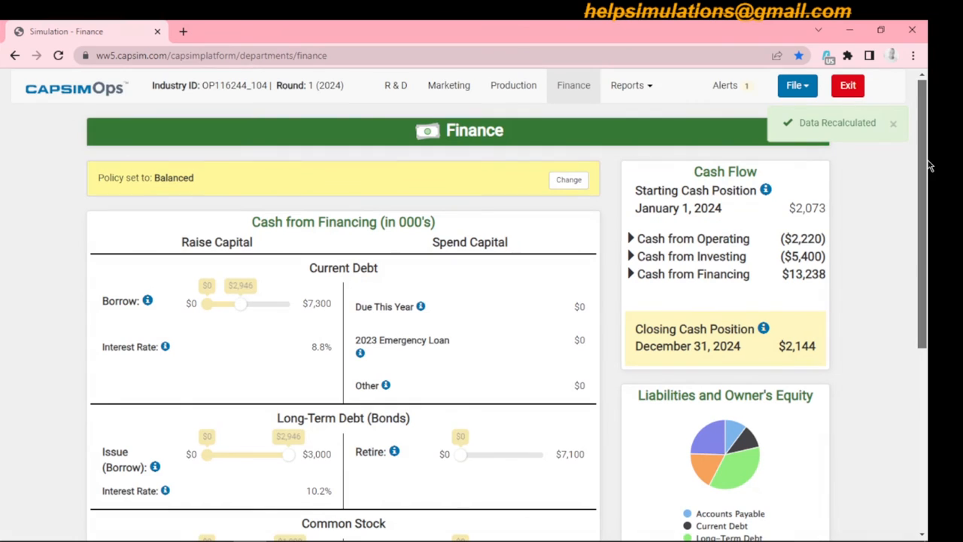
Return to the Production department and set Able's plant capacity to 1000
click(514, 86)
drag(924, 209, 926, 242)
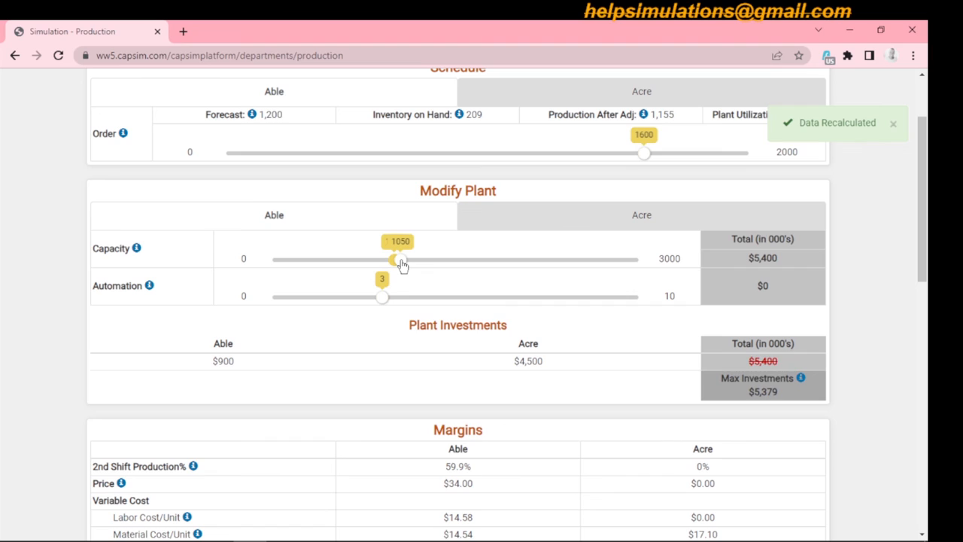
drag(403, 263, 395, 262)
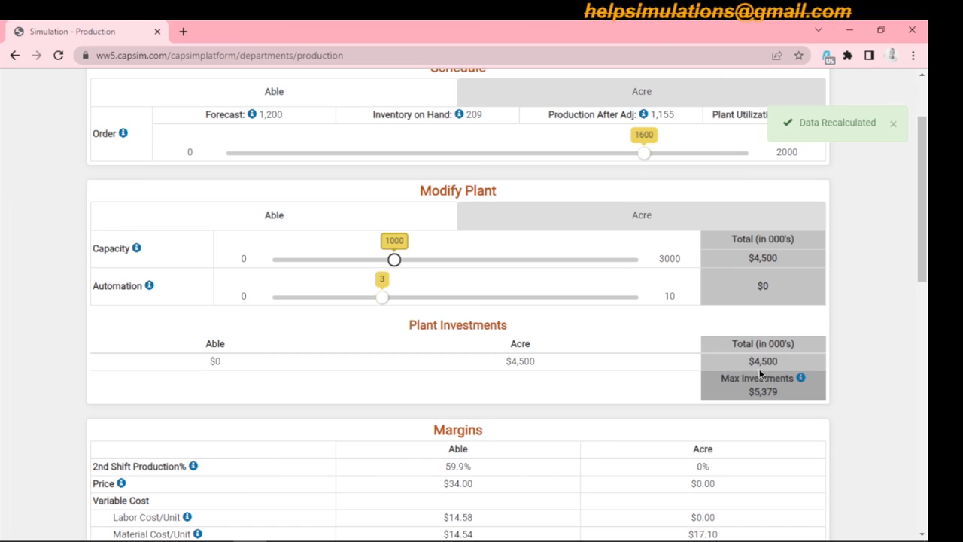
drag(927, 270, 928, 209)
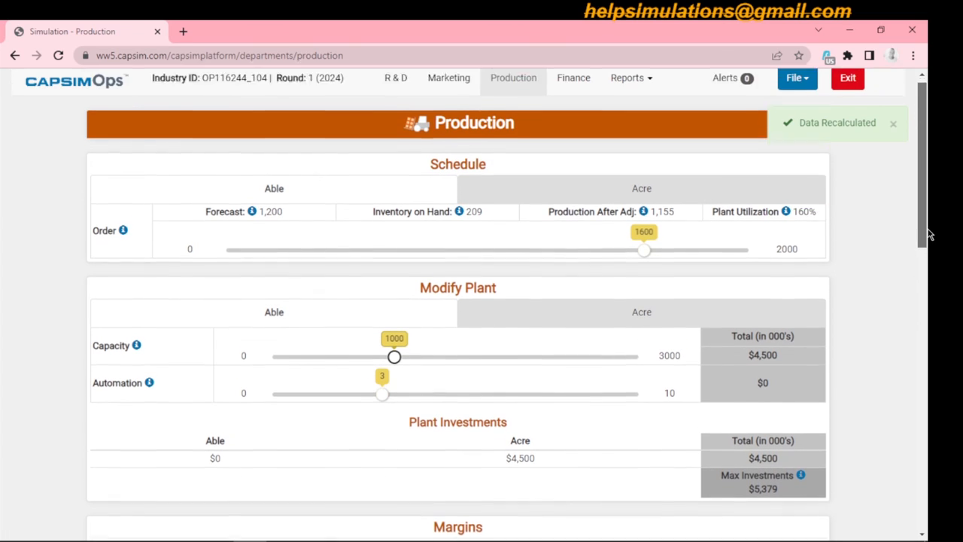
Save all decisions for every department
click(638, 92)
click(638, 92)
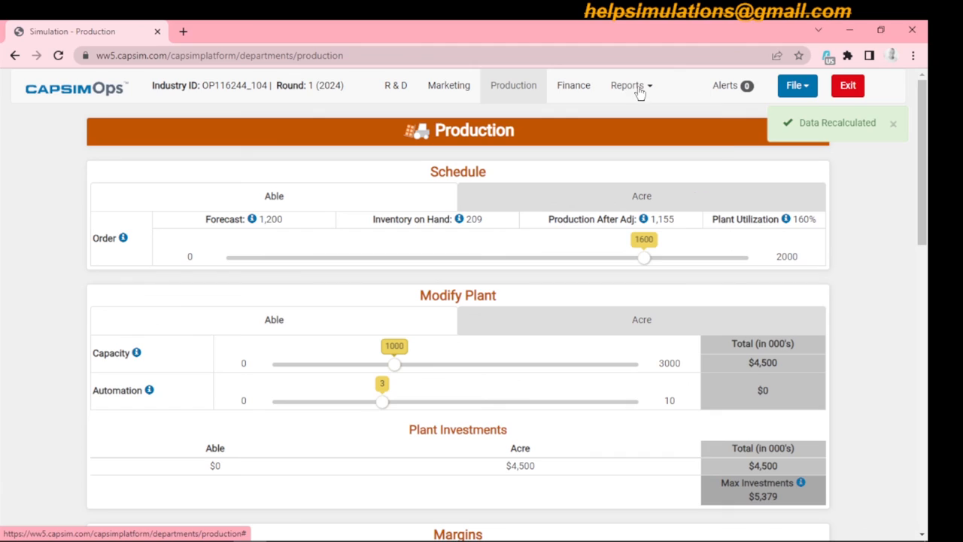
click(795, 88)
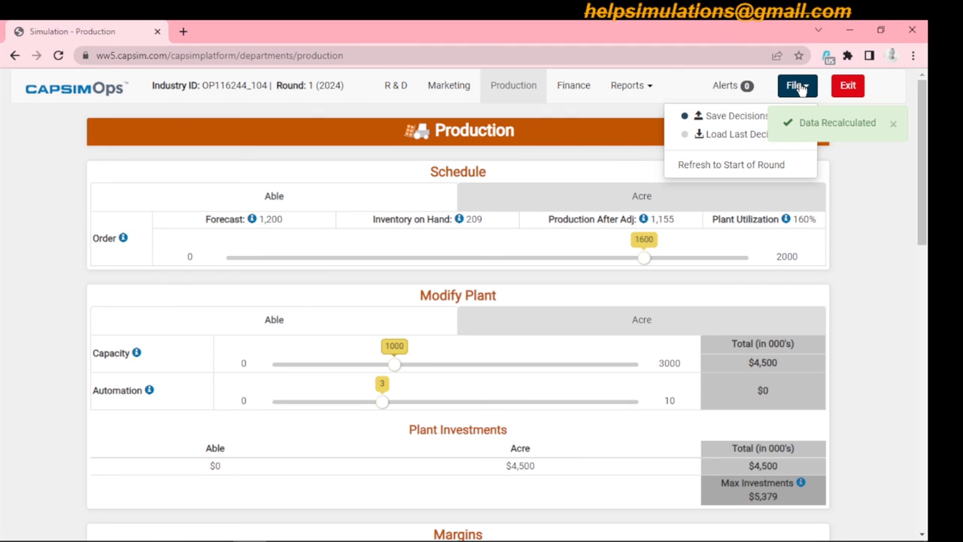
click(723, 118)
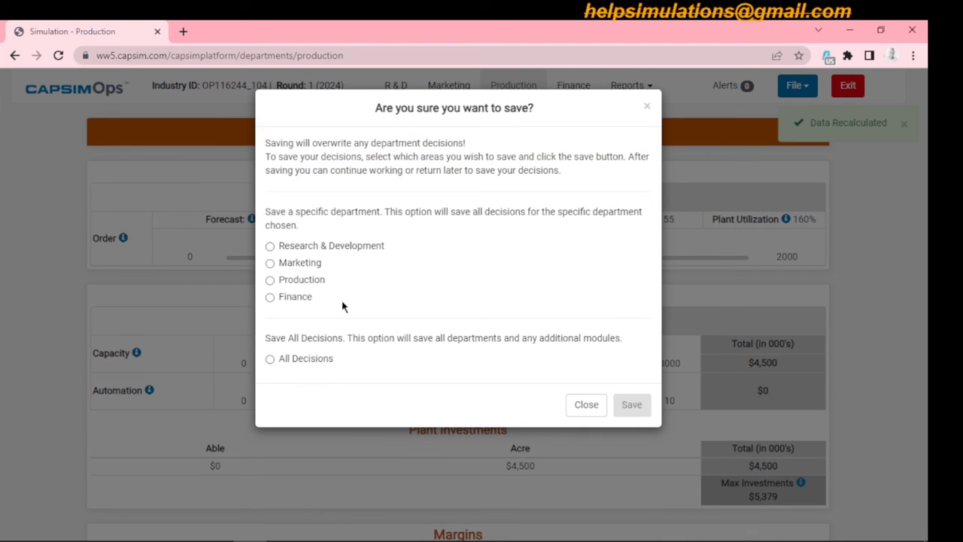
click(271, 359)
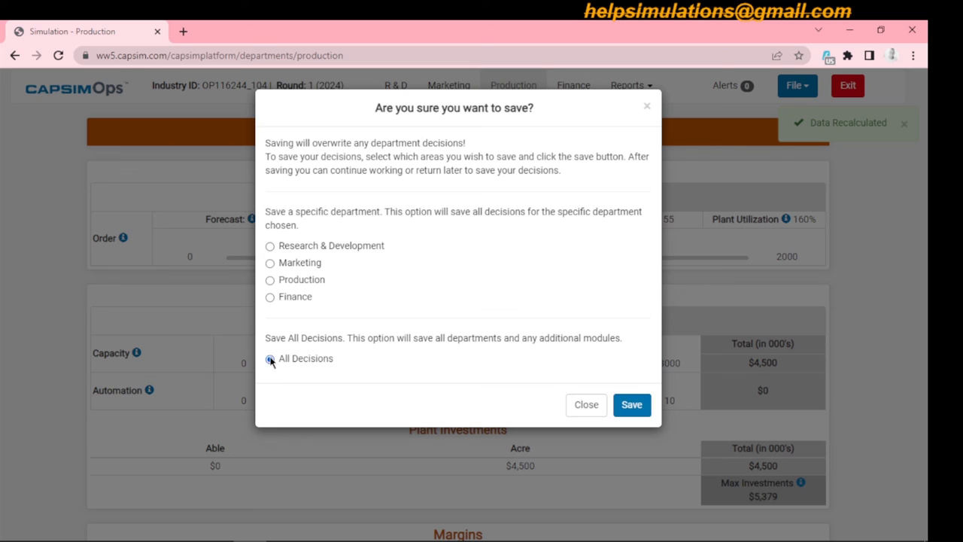
click(636, 407)
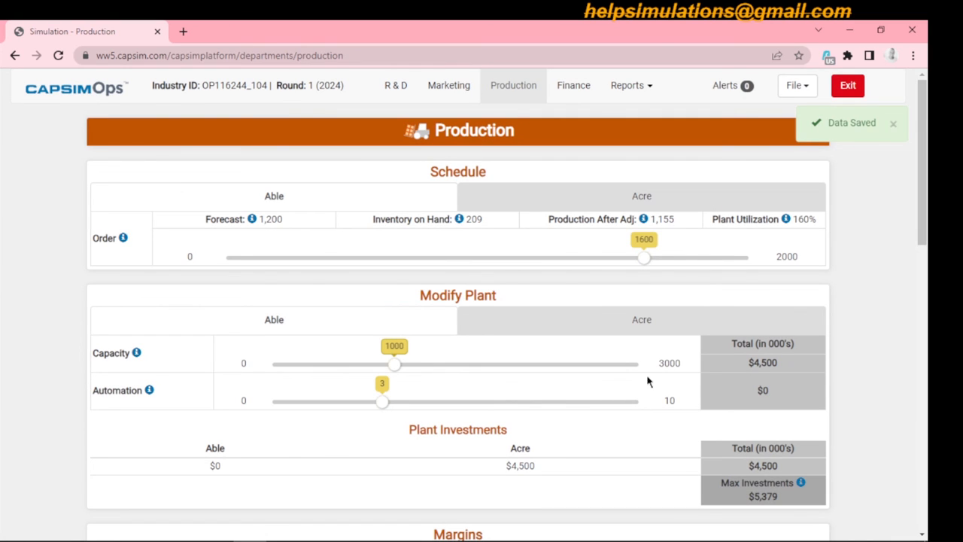
click(795, 85)
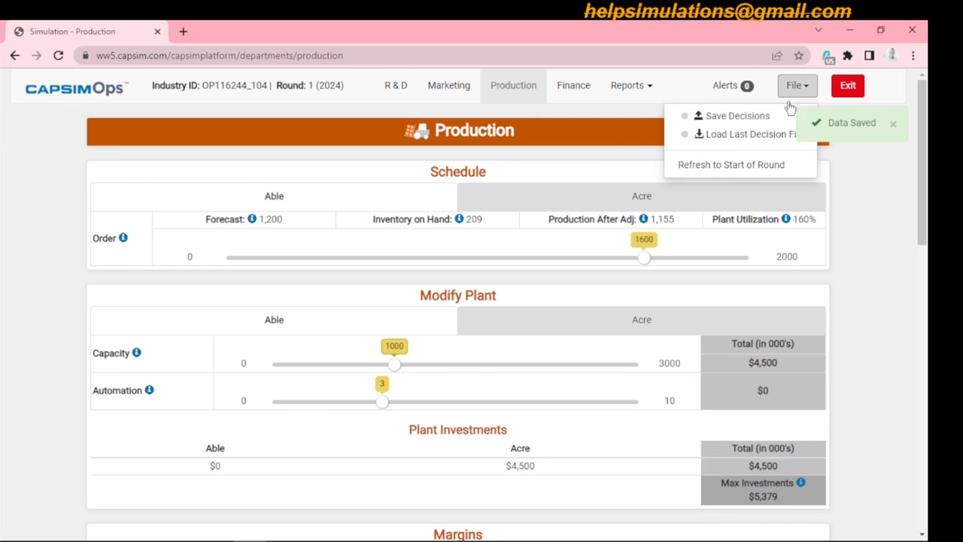